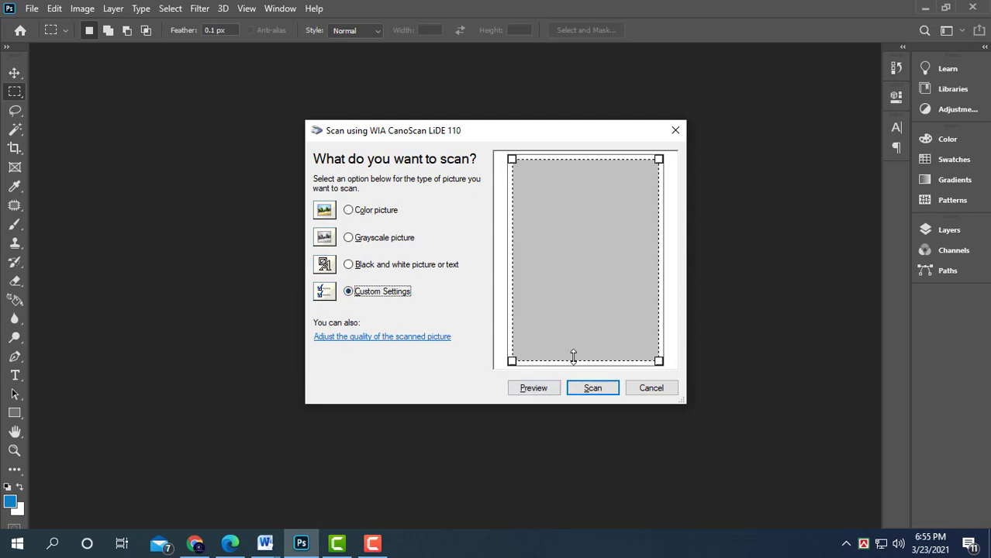
# - Resize the scan area and scan the photo
pyautogui.moveTo(573, 357); pyautogui.dragTo(569, 231)
pyautogui.click(578, 388)
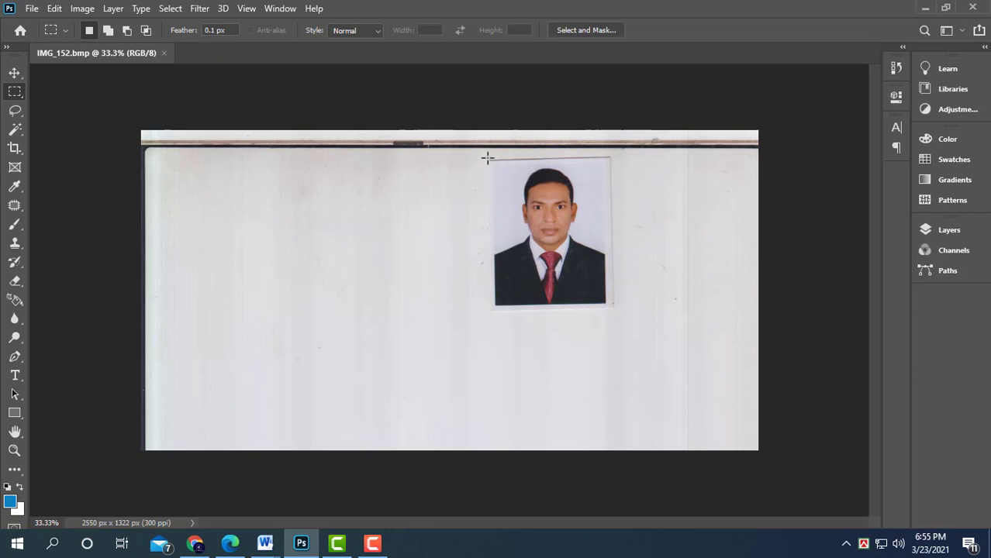
# - Crop the scanned page down to the passport photo using a rectangular selection
pyautogui.moveTo(490, 159); pyautogui.dragTo(612, 308)
pyautogui.click(81, 8)
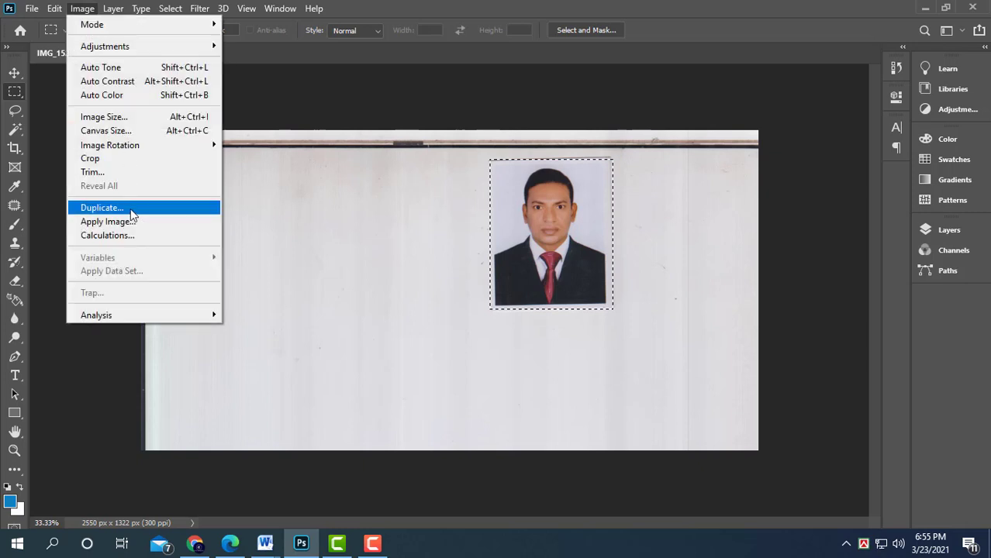
pyautogui.click(101, 154)
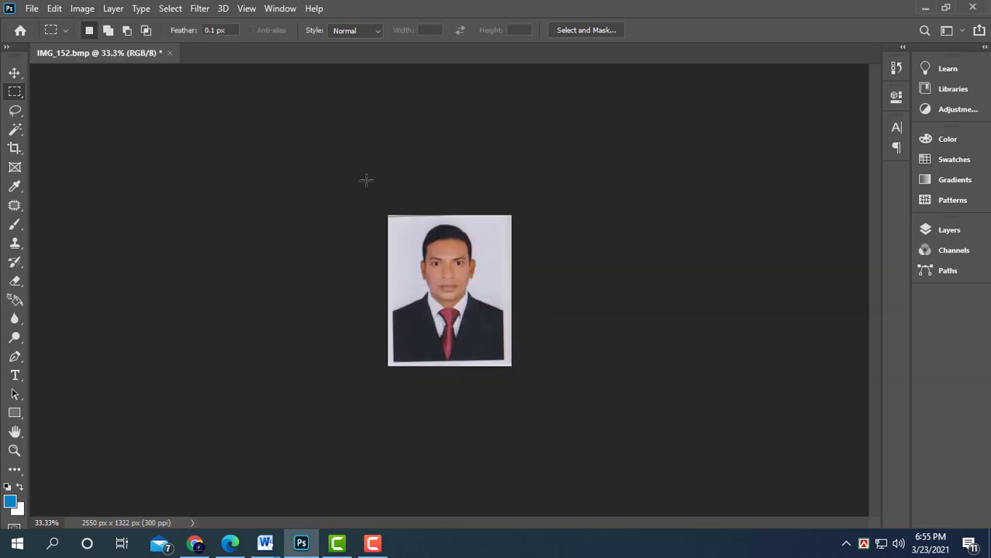
# - Rotate the photo by about 0.5° with Free Transform to straighten it
pyautogui.moveTo(397, 204); pyautogui.dragTo(573, 403)
pyautogui.hotkey('ctrl', '+')
pyautogui.hotkey('ctrl', '+')
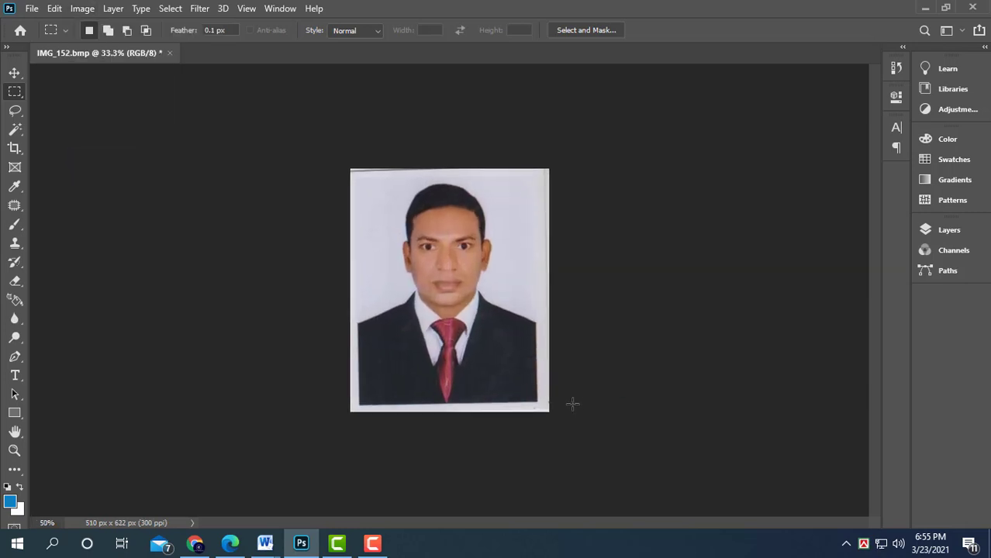
pyautogui.hotkey('ctrl', 't')
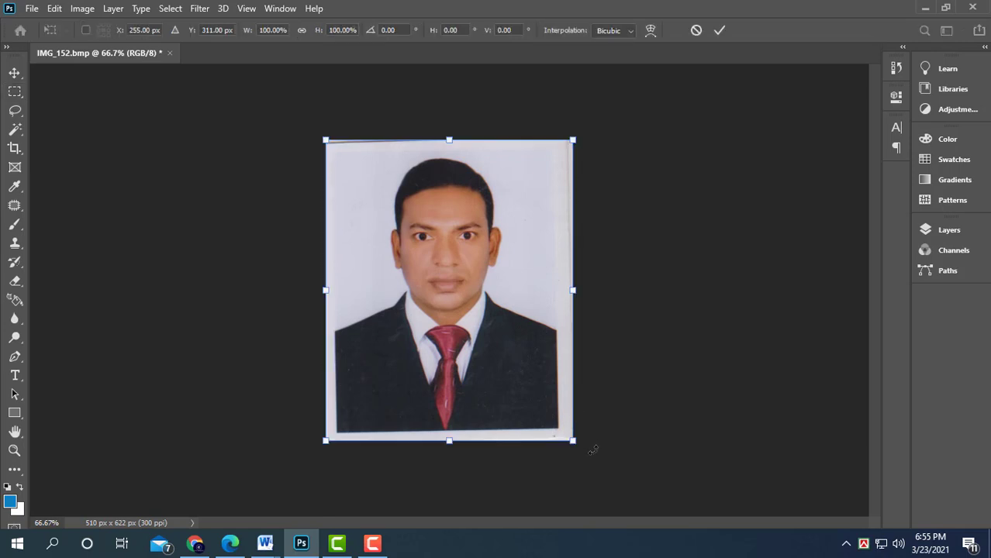
pyautogui.moveTo(592, 449); pyautogui.dragTo(591, 452)
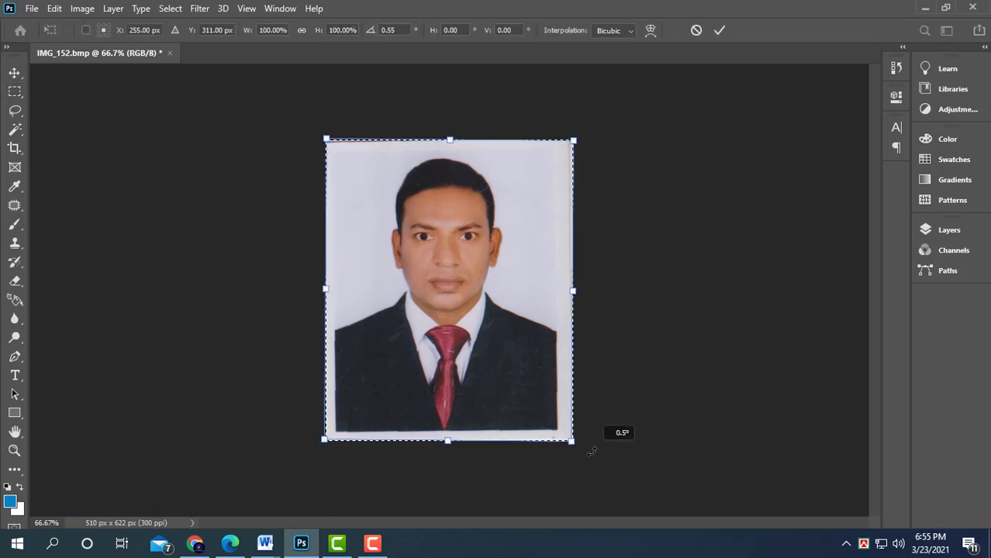
pyautogui.press('Return')
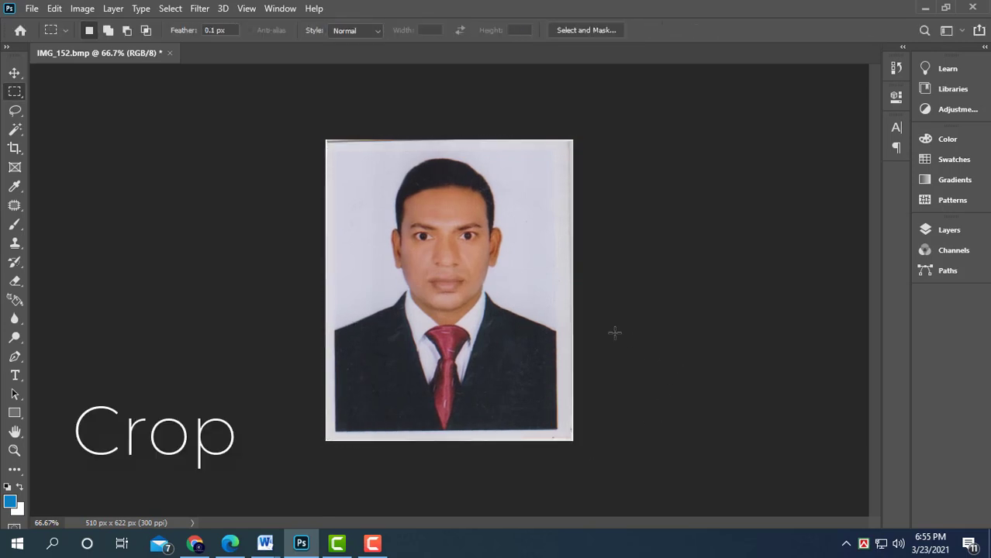
# - Select the area inside the photo's white border, nudge the selection up, and crop to it
pyautogui.moveTo(335, 149); pyautogui.dragTo(555, 434)
pyautogui.press('Up')
pyautogui.press('Up')
pyautogui.press('Up')
pyautogui.press('Up')
pyautogui.press('Up')
pyautogui.press('Up')
pyautogui.press('Up')
pyautogui.press('Up')
pyautogui.press('Up')
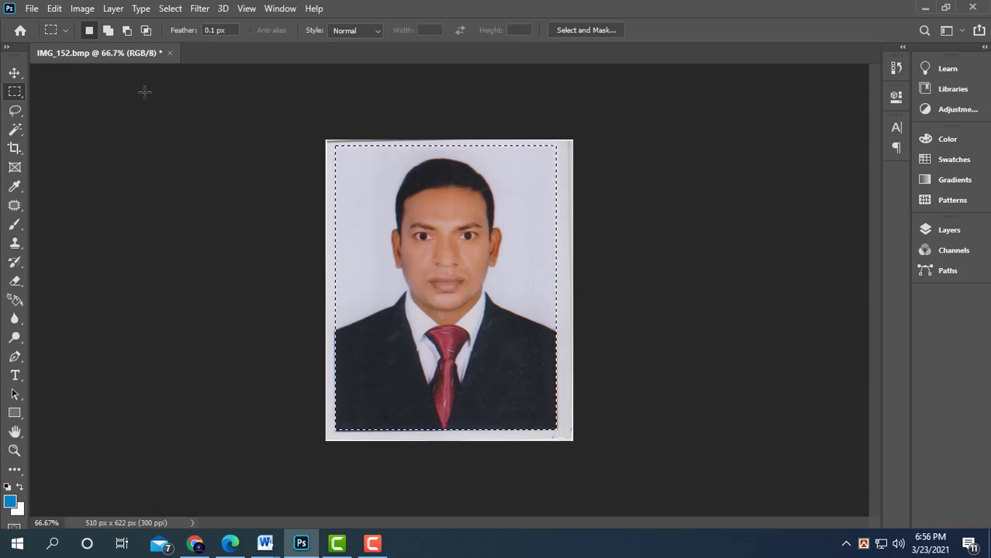
pyautogui.click(82, 9)
pyautogui.click(111, 161)
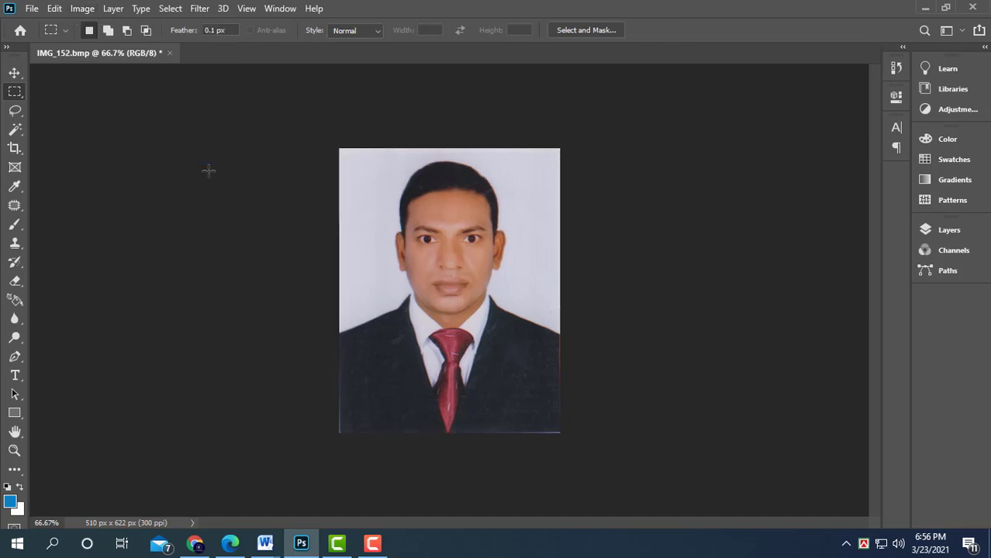
# - Crop the photo using the 40 x 50 mm 300 ppi crop preset
pyautogui.press('c')
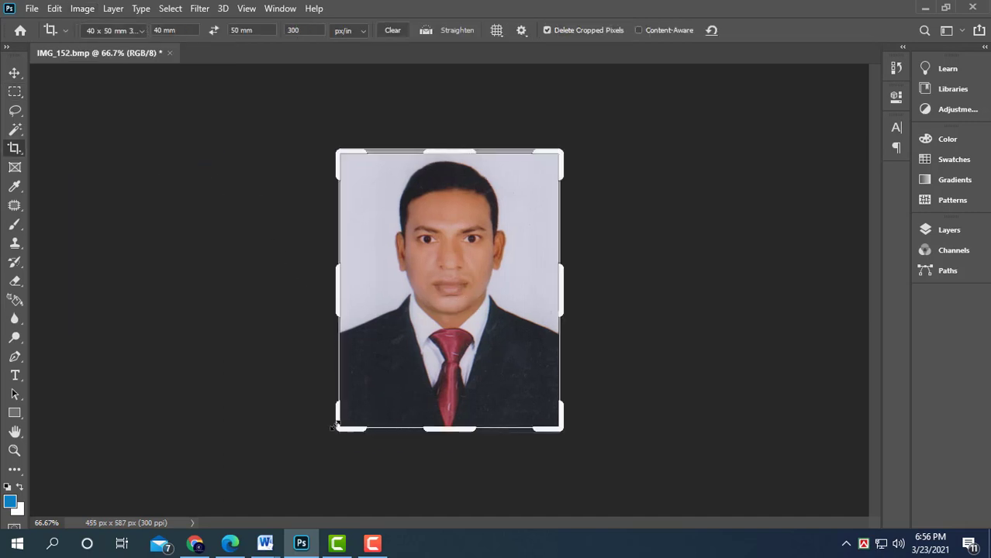
pyautogui.moveTo(335, 423); pyautogui.dragTo(340, 423)
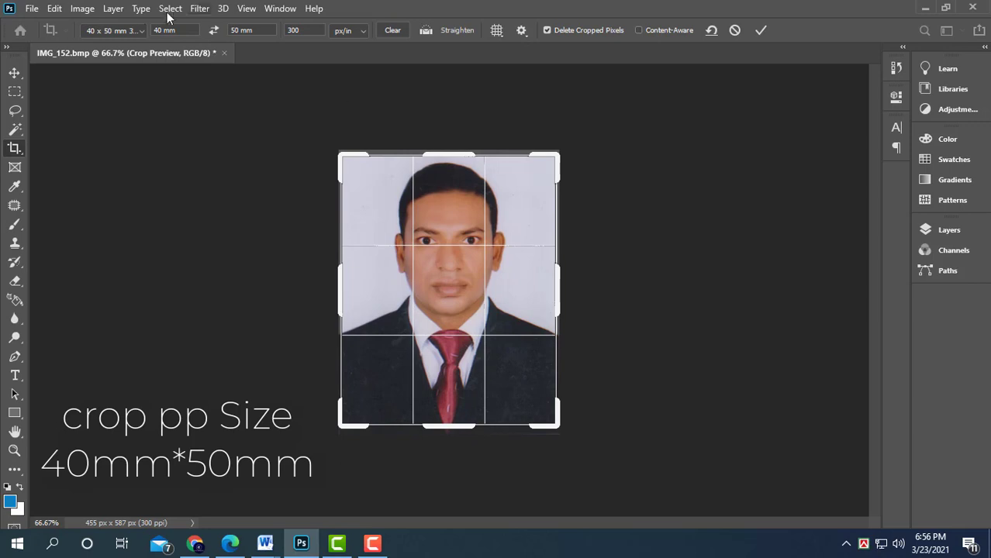
pyautogui.click(113, 31)
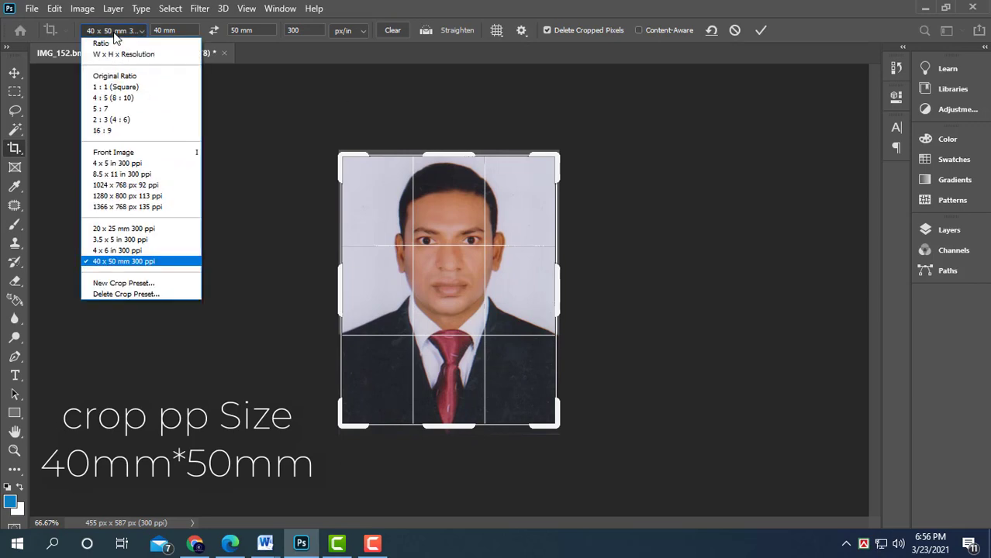
pyautogui.click(171, 261)
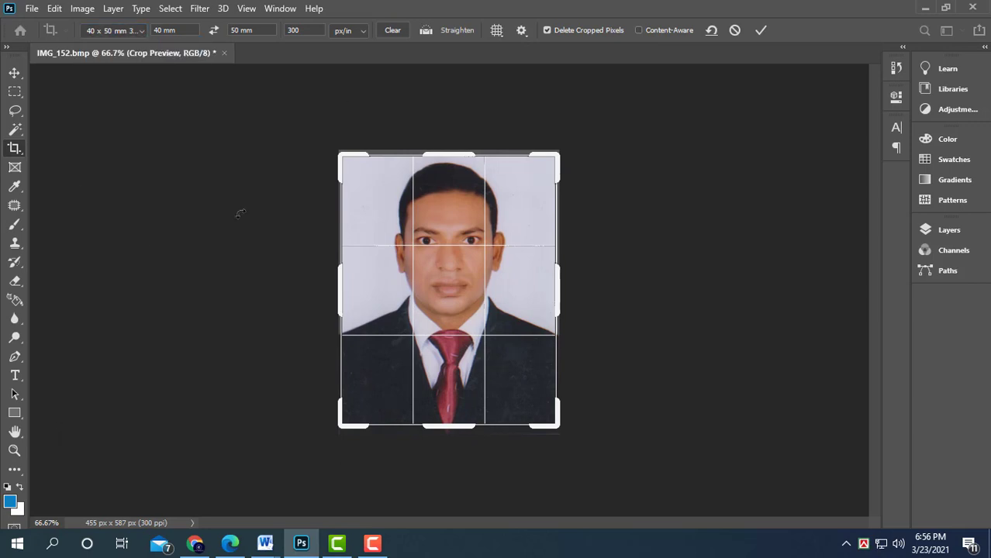
pyautogui.press('Return')
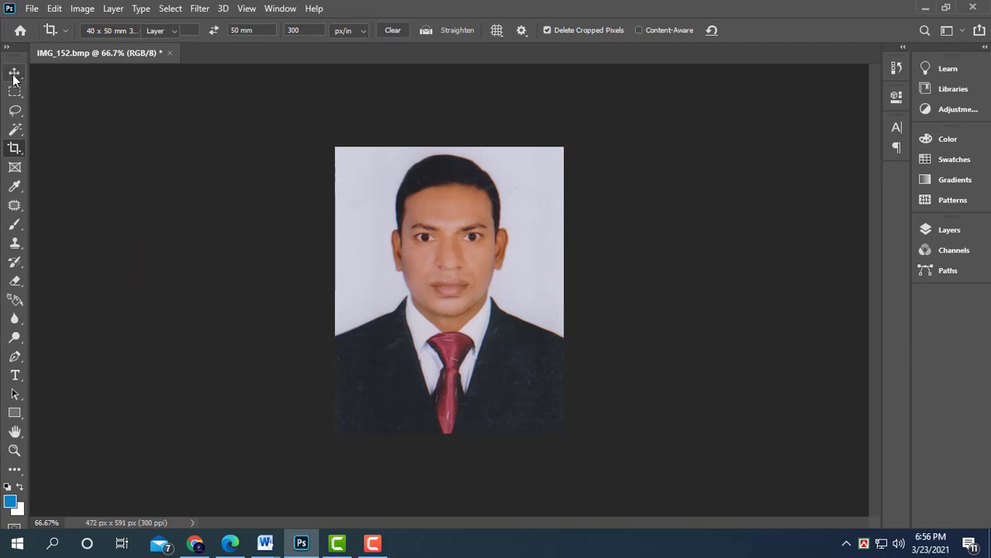
# - Try Auto Tone on the photo and undo it
pyautogui.click(14, 73)
pyautogui.hotkey('ctrl', '+')
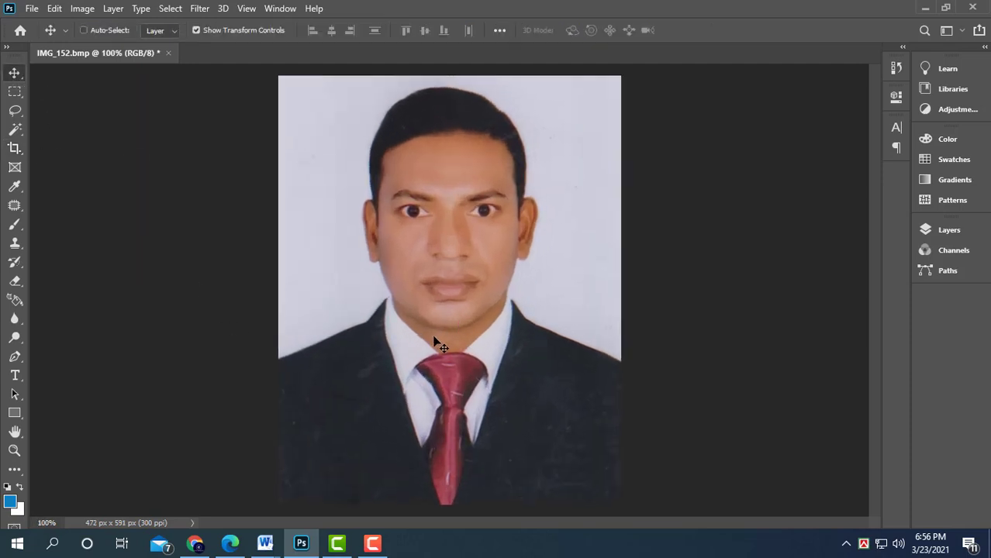
pyautogui.hotkey('ctrl', 'shift', 'l')
pyautogui.hotkey('ctrl', 'z')
# - Brighten the photo with Levels, setting the input black point to 7 and white point to 239
pyautogui.hotkey('ctrl', 'l')
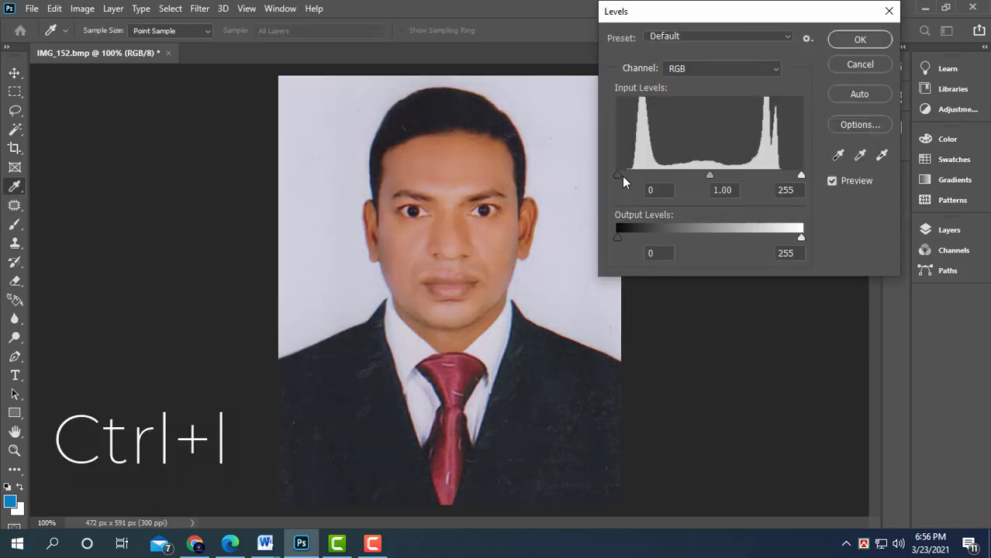
pyautogui.moveTo(801, 175); pyautogui.dragTo(790, 176)
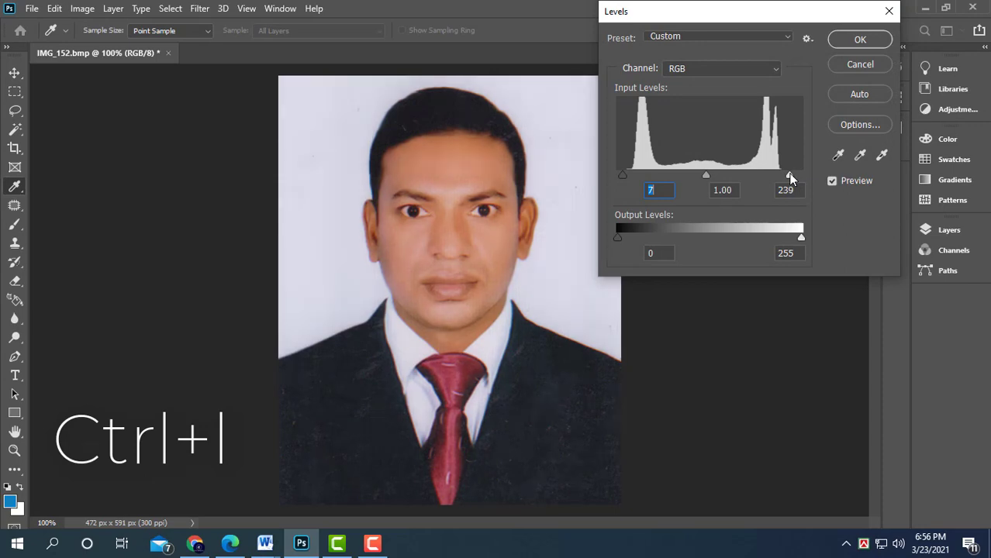
pyautogui.press('Return')
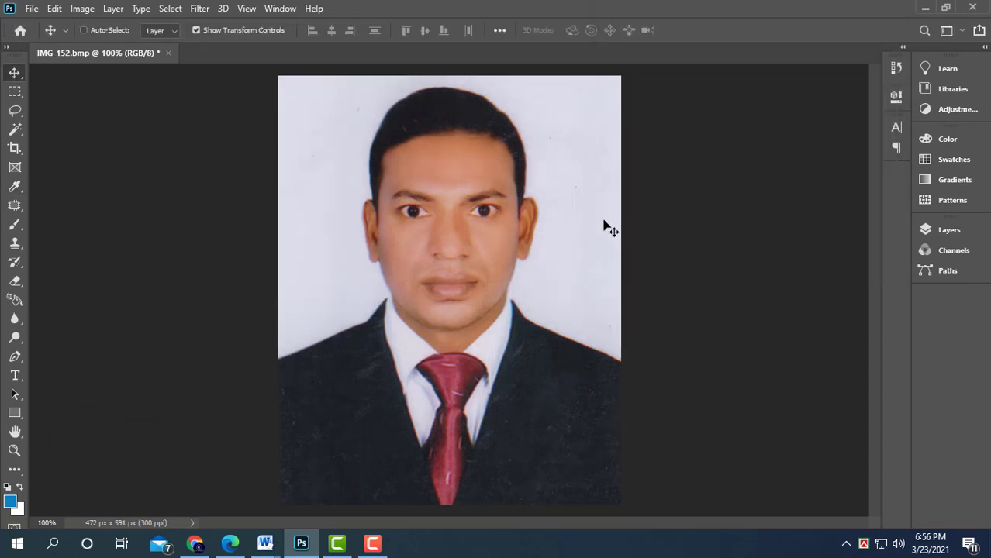
# - Shift the midtone Color Balance slightly toward cyan
pyautogui.hotkey('ctrl', 'b')
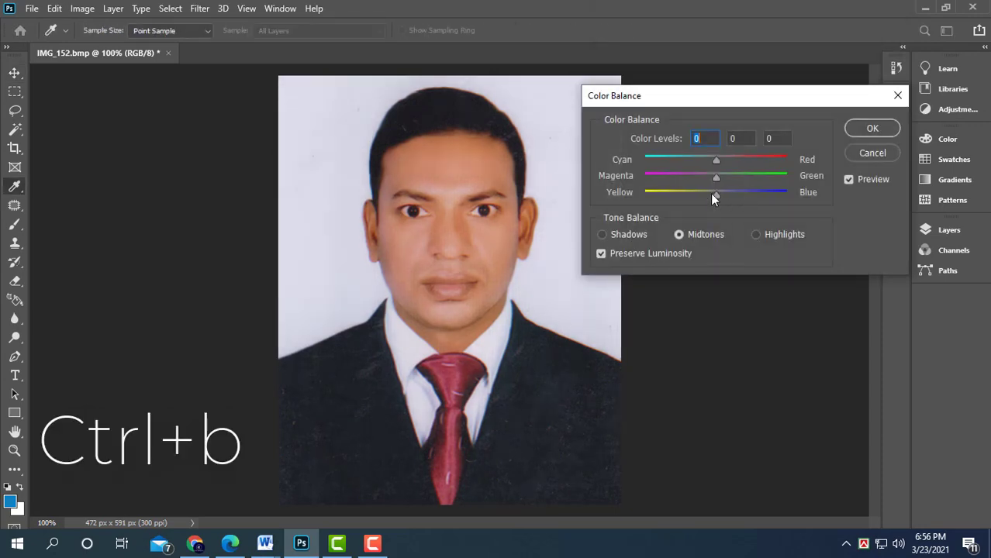
pyautogui.click(720, 176)
pyautogui.moveTo(701, 161); pyautogui.dragTo(695, 160)
pyautogui.moveTo(689, 159); pyautogui.dragTo(688, 159)
pyautogui.press('Return')
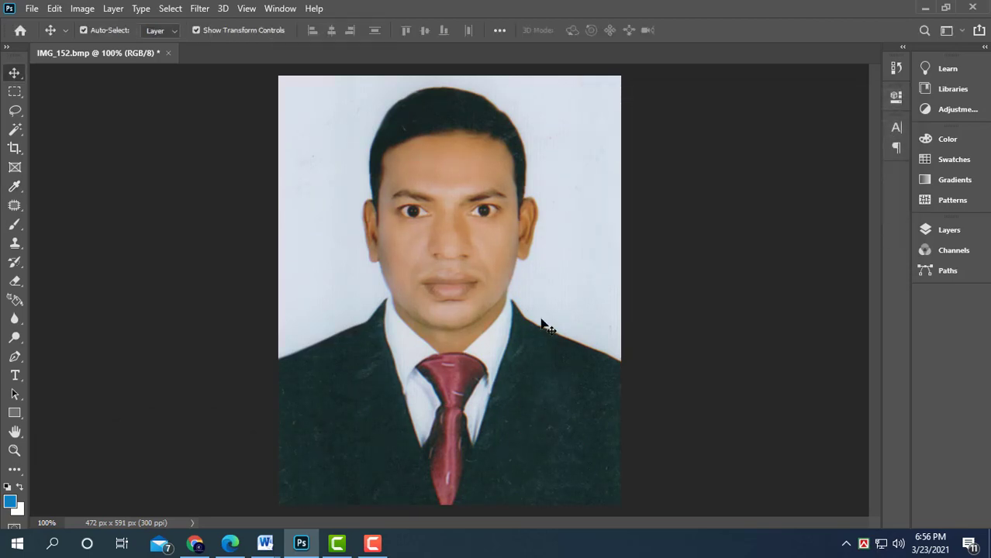
# - Select the face skin with the Magic Wand, clicking several areas of the face
pyautogui.click(18, 129)
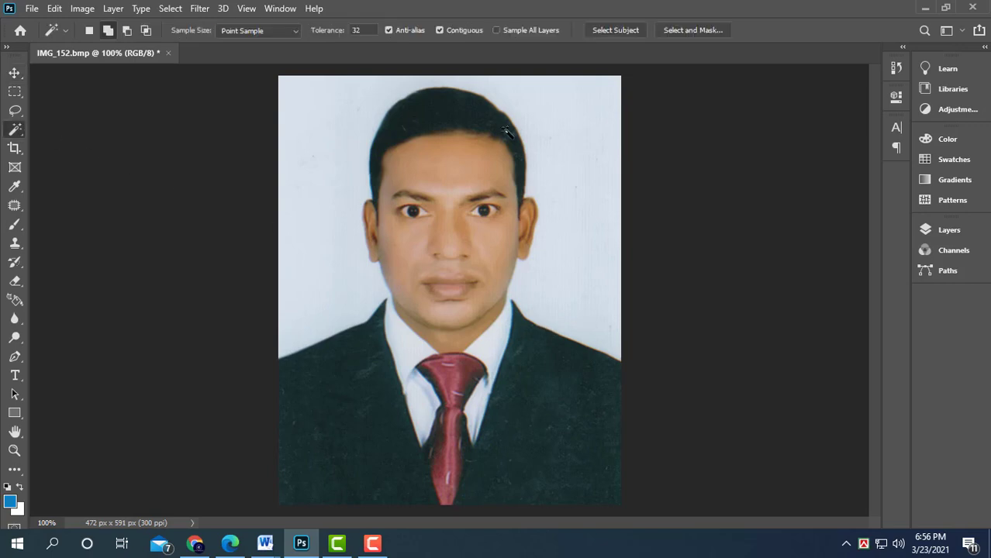
pyautogui.click(438, 153)
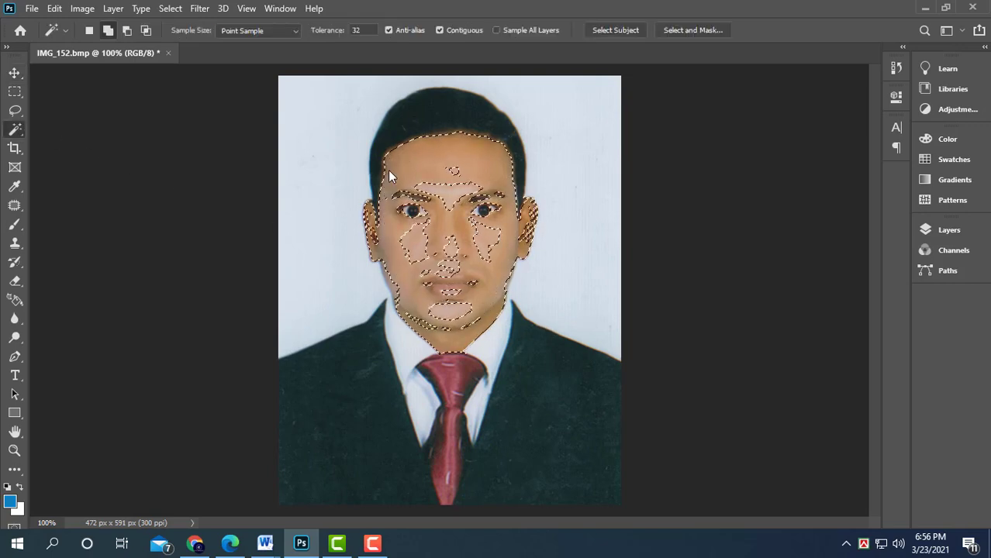
pyautogui.click(473, 154)
pyautogui.click(496, 283)
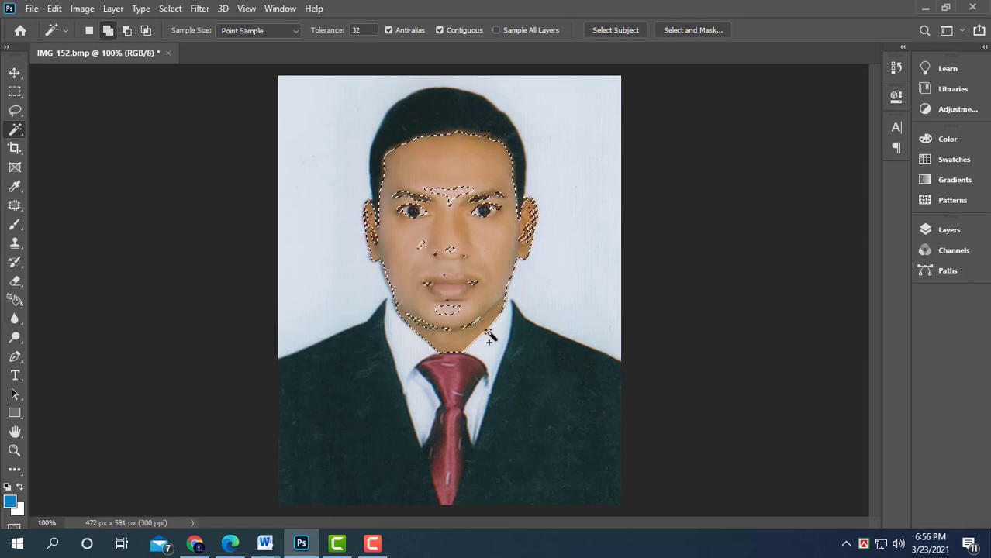
# - Feather the face selection by 1 pixel
pyautogui.rightClick(498, 207)
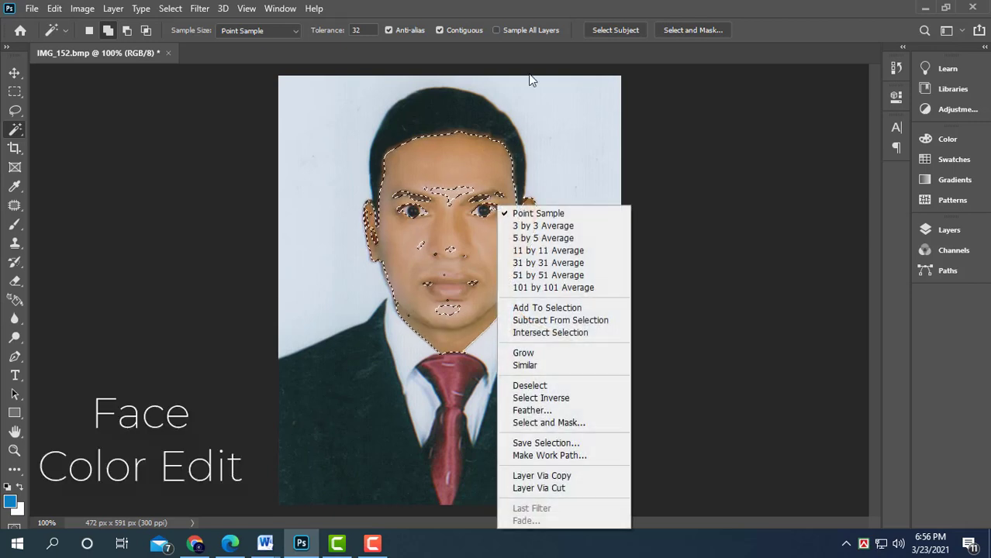
pyautogui.click(535, 410)
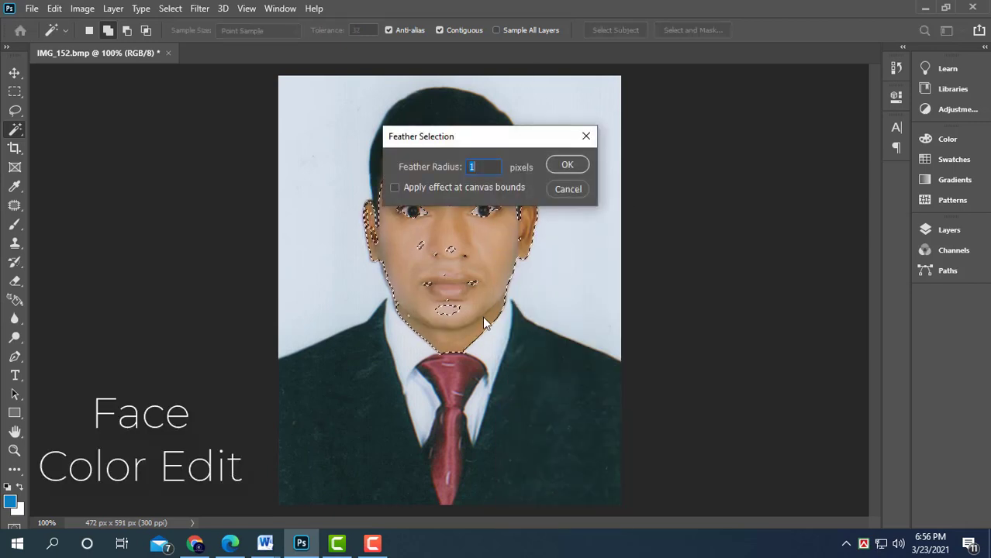
pyautogui.press('Return')
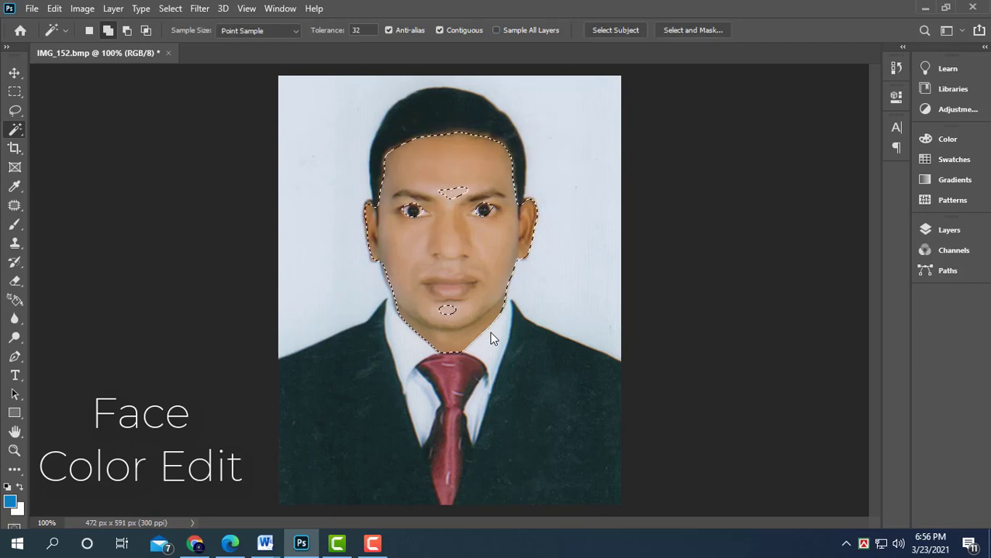
# - Brighten the face with Levels, setting the input white point to 251
pyautogui.hotkey('ctrl', 'l')
pyautogui.moveTo(799, 175); pyautogui.dragTo(797, 175)
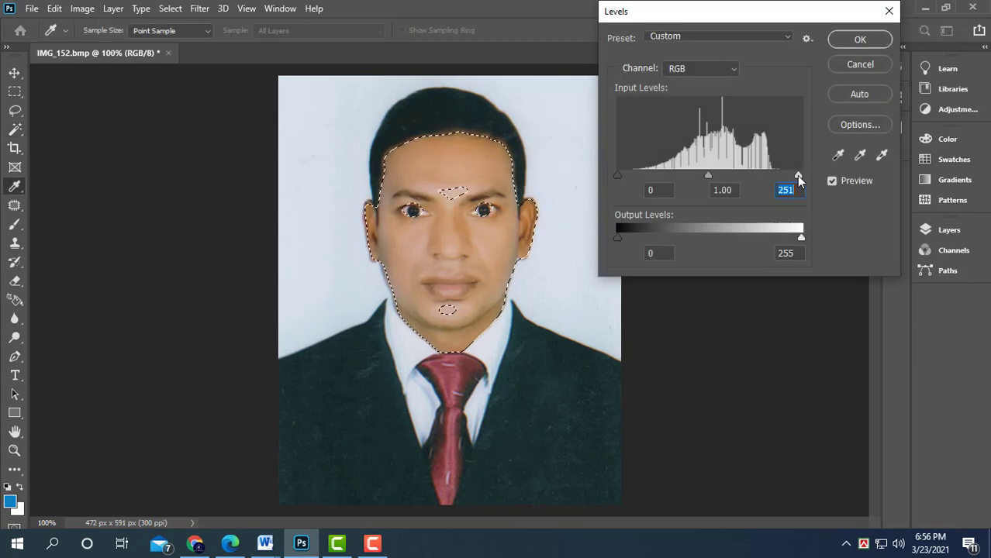
pyautogui.press('Return')
# - Deselect the face selection
pyautogui.press('w')
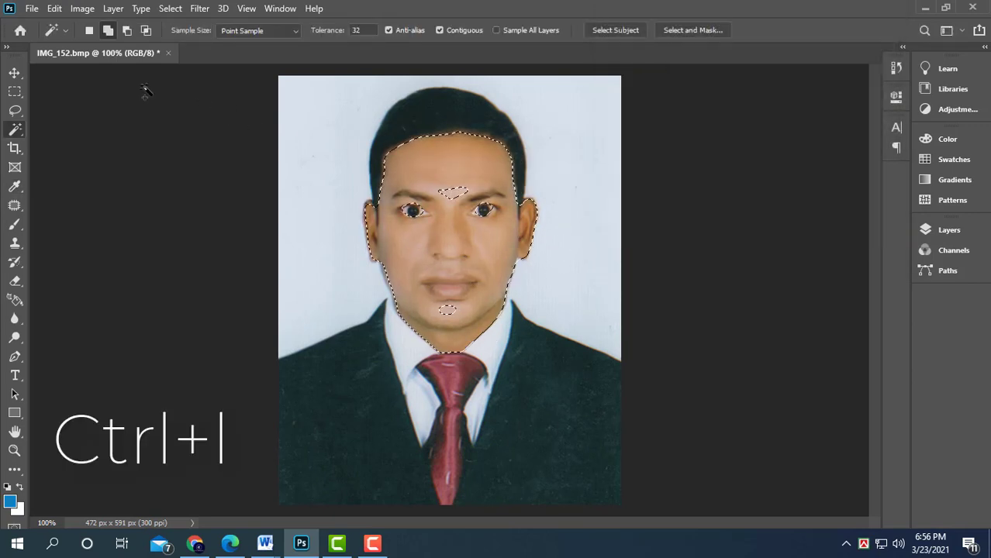
pyautogui.click(18, 92)
pyautogui.click(100, 129)
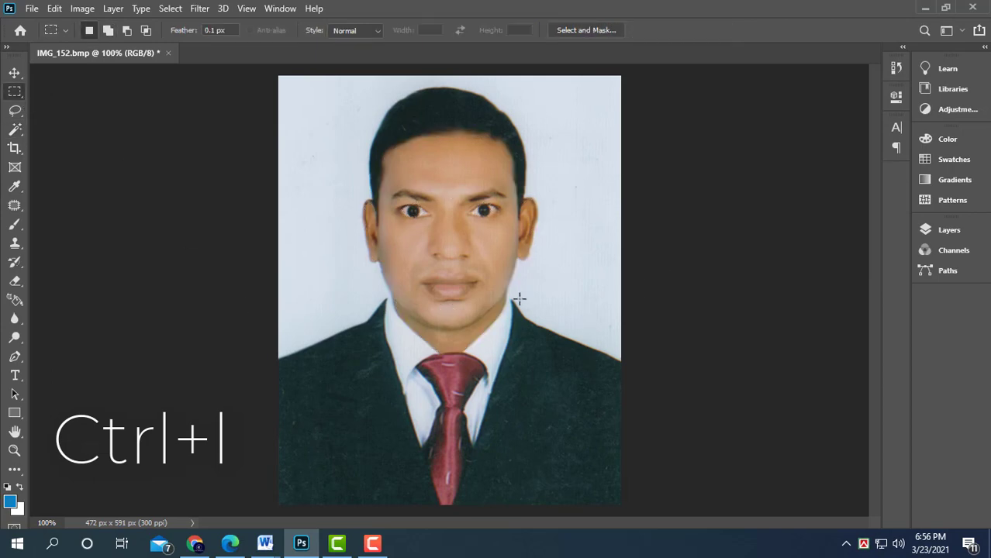
# - Zoom in on the head and select the hair with the Magic Wand
pyautogui.hotkey('ctrl', '+')
pyautogui.hotkey('ctrl', '+')
pyautogui.scroll(10, 543, 342)
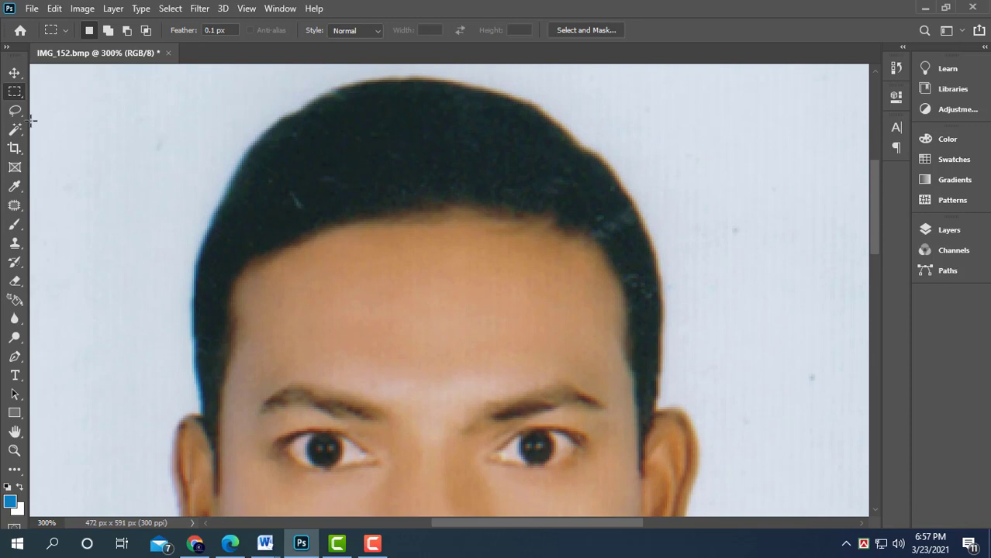
pyautogui.click(14, 128)
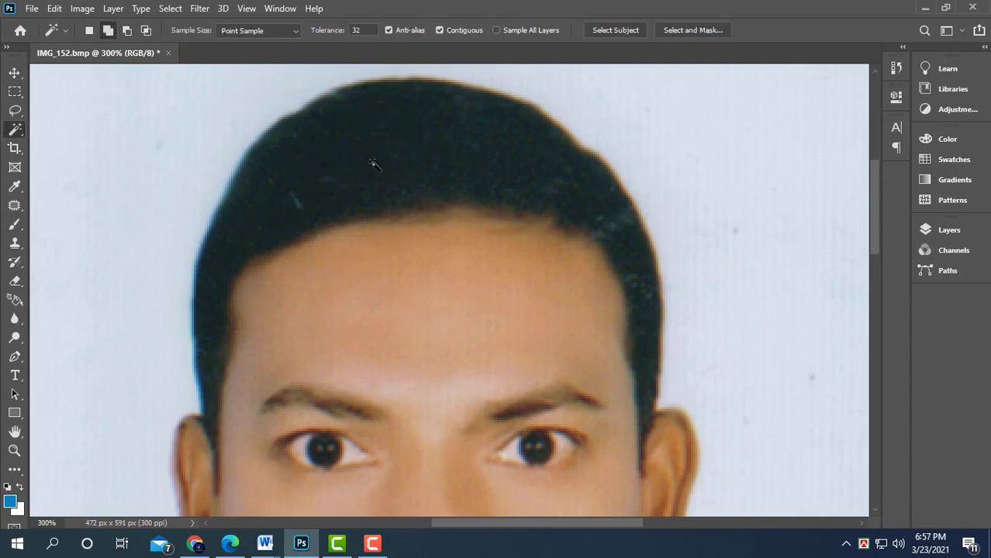
pyautogui.click(432, 148)
# - Feather the hair selection
pyautogui.rightClick(432, 148)
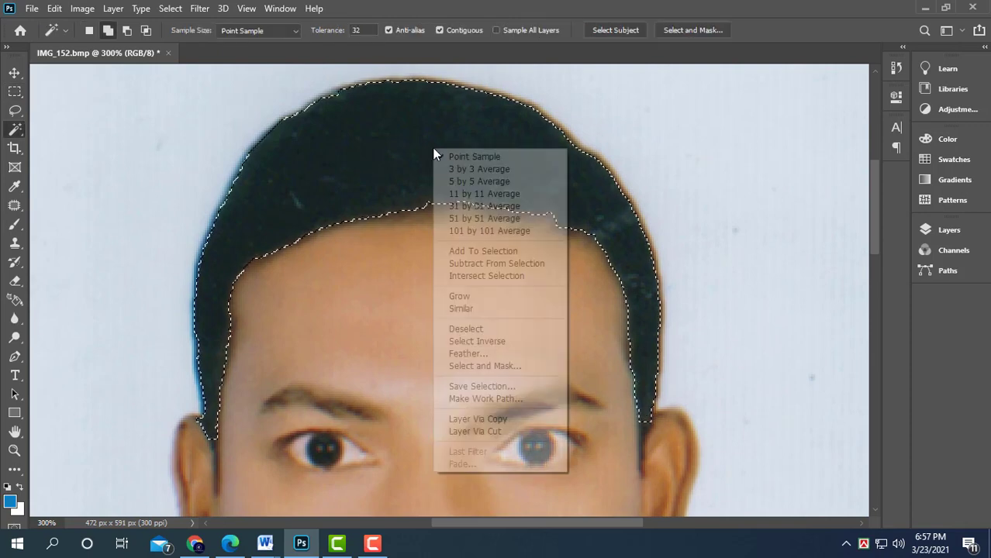
pyautogui.click(508, 352)
pyautogui.press('Return')
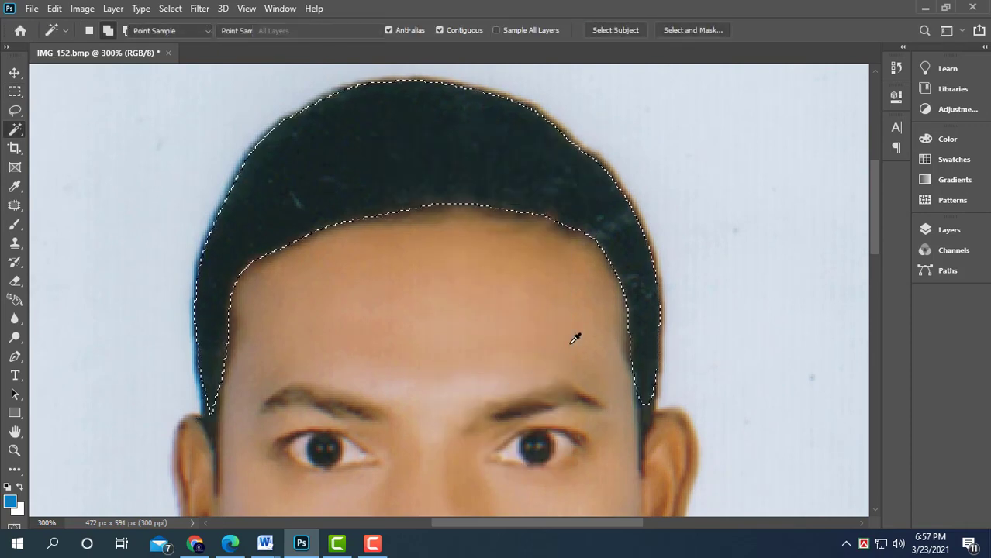
# - Darken the hair with Levels, setting the input black point to 17 and midtones to 0.95, then deselect
pyautogui.hotkey('ctrl', 'l')
pyautogui.moveTo(618, 175); pyautogui.dragTo(629, 173)
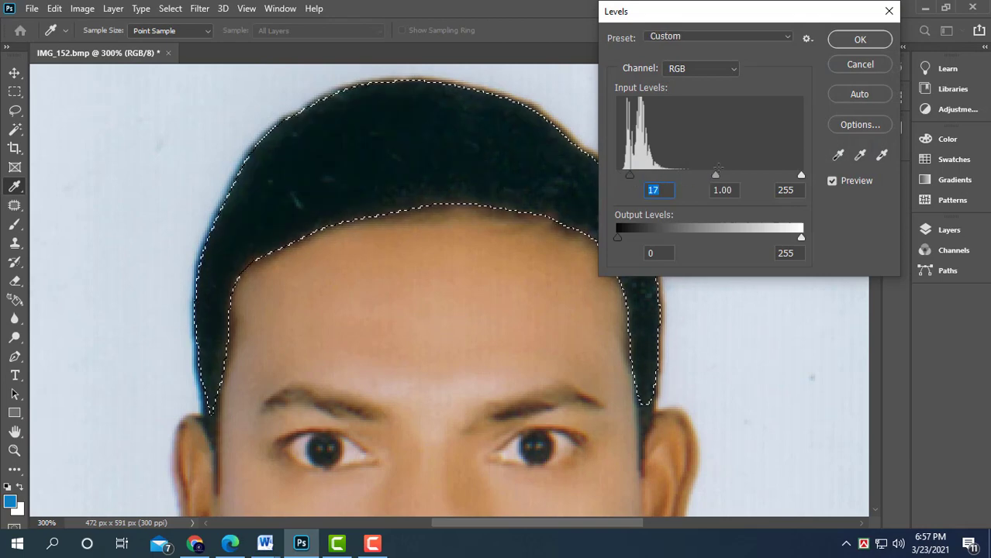
pyautogui.moveTo(716, 175); pyautogui.dragTo(719, 174)
pyautogui.press('Return')
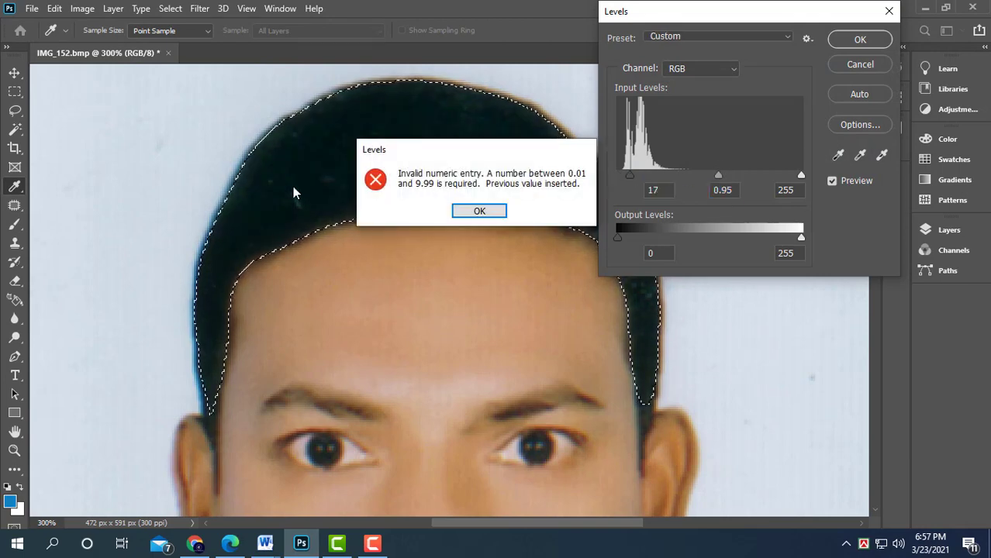
pyautogui.press('Return')
pyautogui.press('Return')
pyautogui.click(14, 92)
pyautogui.click(127, 144)
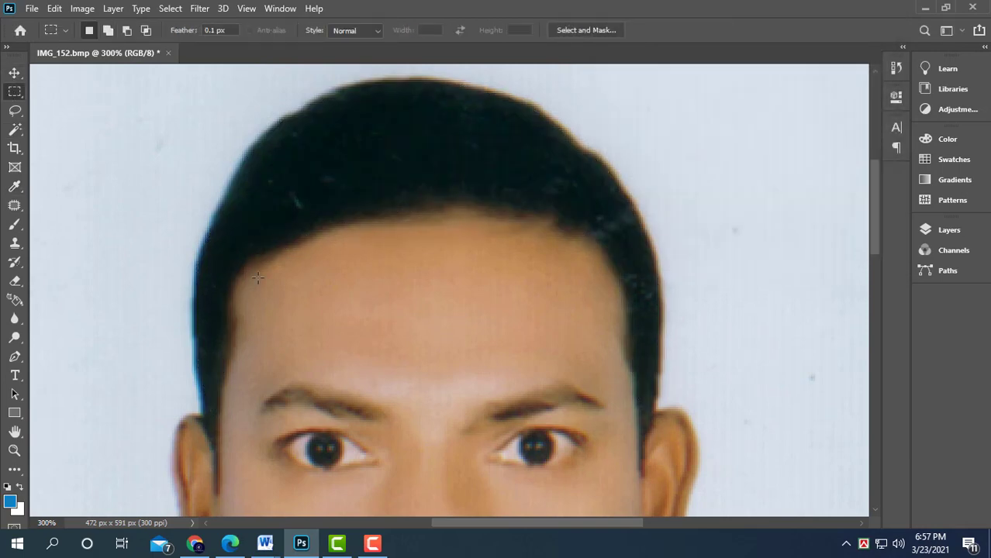
# - Select the light background with the Magic Wand
pyautogui.hotkey('ctrl', '-')
pyautogui.hotkey('ctrl', '-')
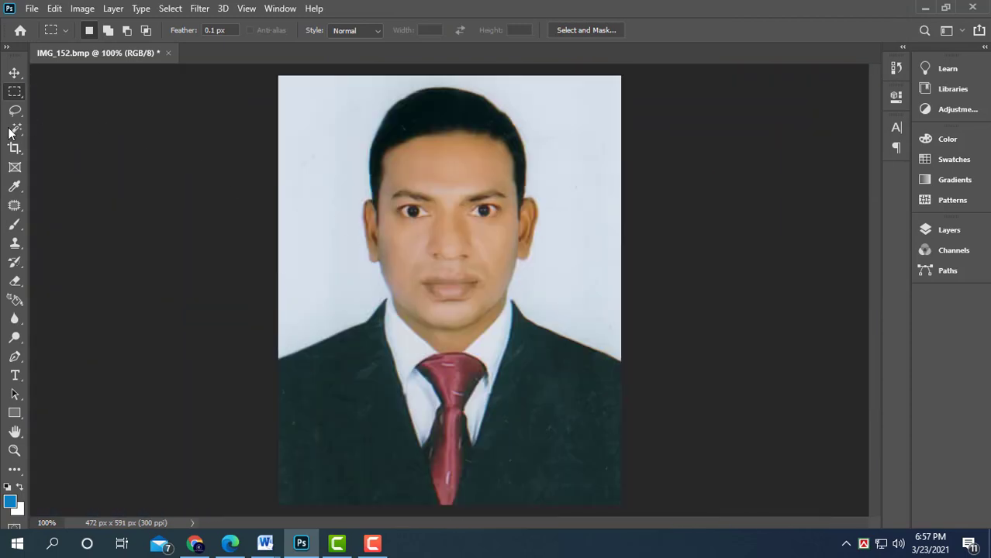
pyautogui.click(11, 130)
pyautogui.click(338, 275)
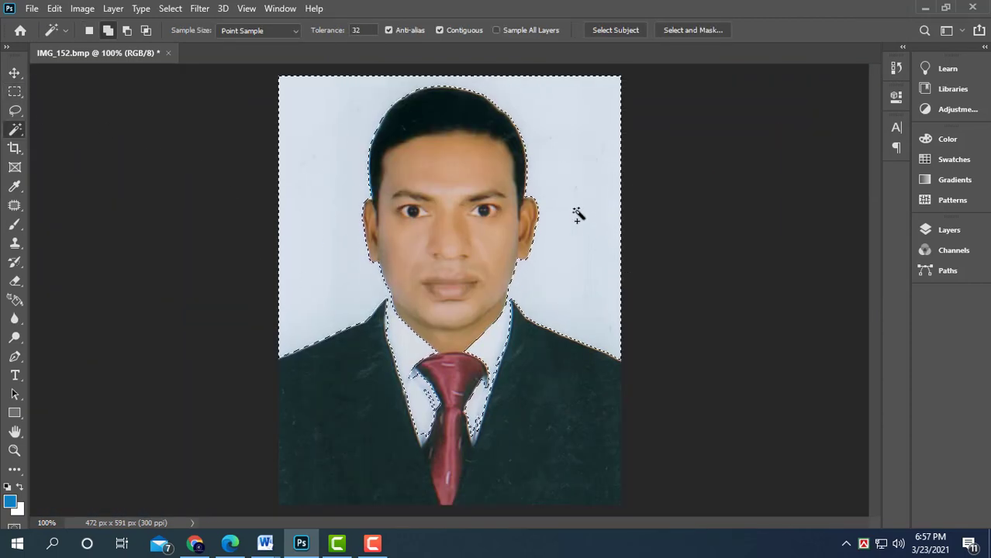
pyautogui.hotkey('ctrl', '+')
pyautogui.hotkey('ctrl', '+')
pyautogui.moveTo(693, 298); pyautogui.dragTo(588, 352)
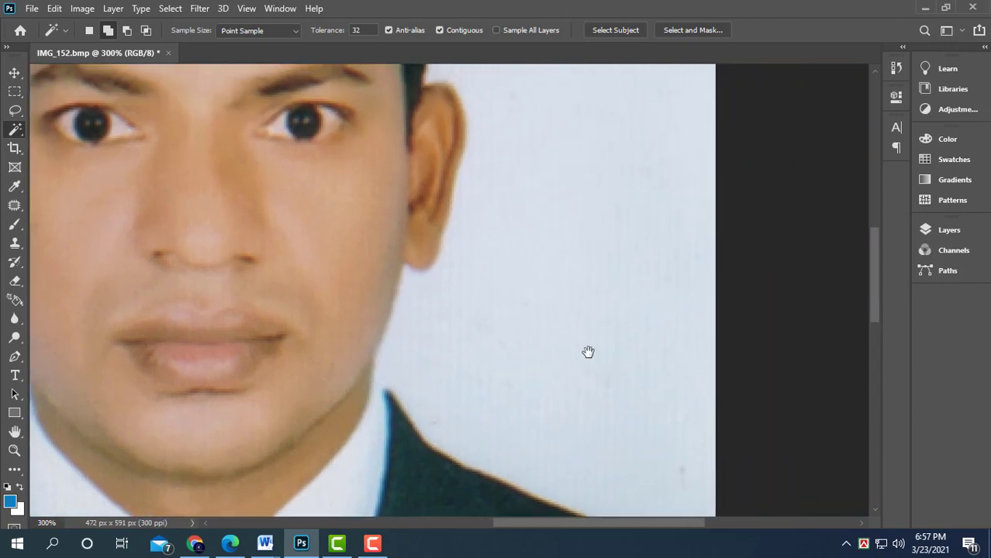
pyautogui.moveTo(470, 371); pyautogui.dragTo(563, 279)
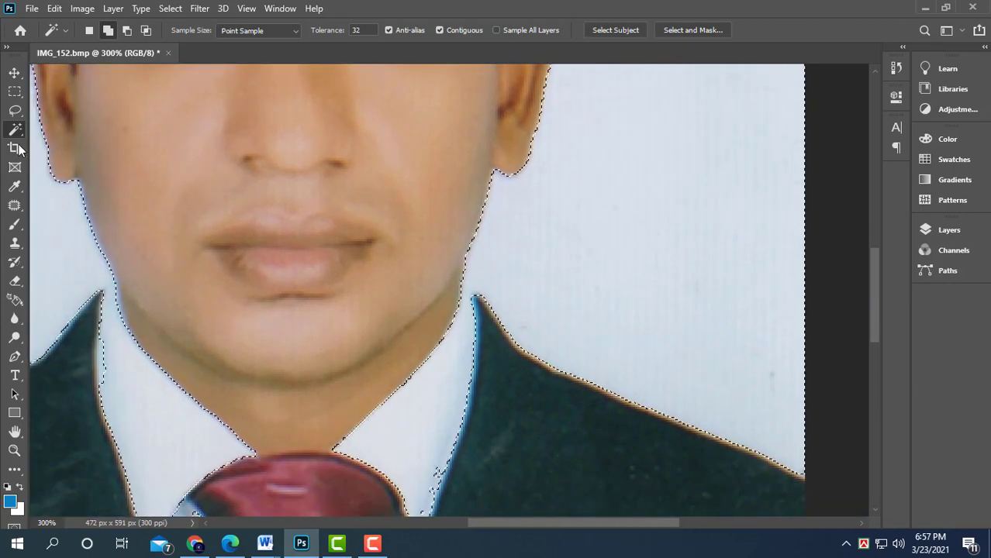
# - Subtract the neck and shirt collar from the background selection with the Polygonal Lasso Tool
pyautogui.click(14, 111)
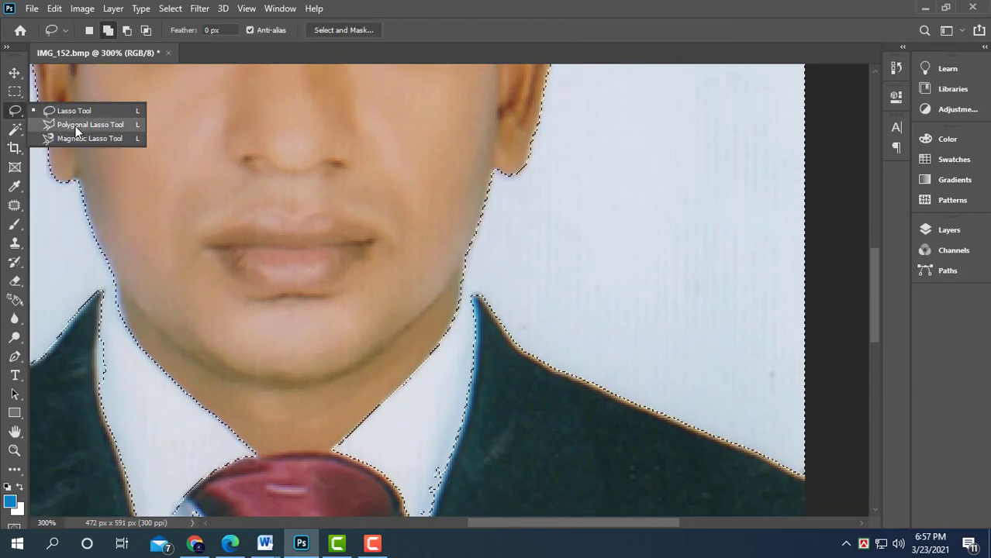
pyautogui.click(75, 125)
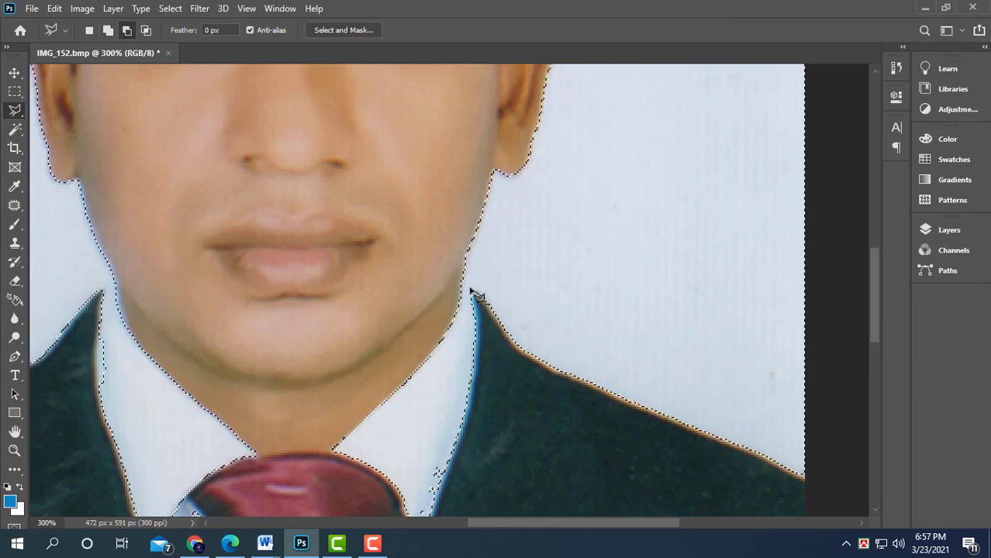
pyautogui.click(419, 313)
pyautogui.click(191, 320)
pyautogui.click(113, 280)
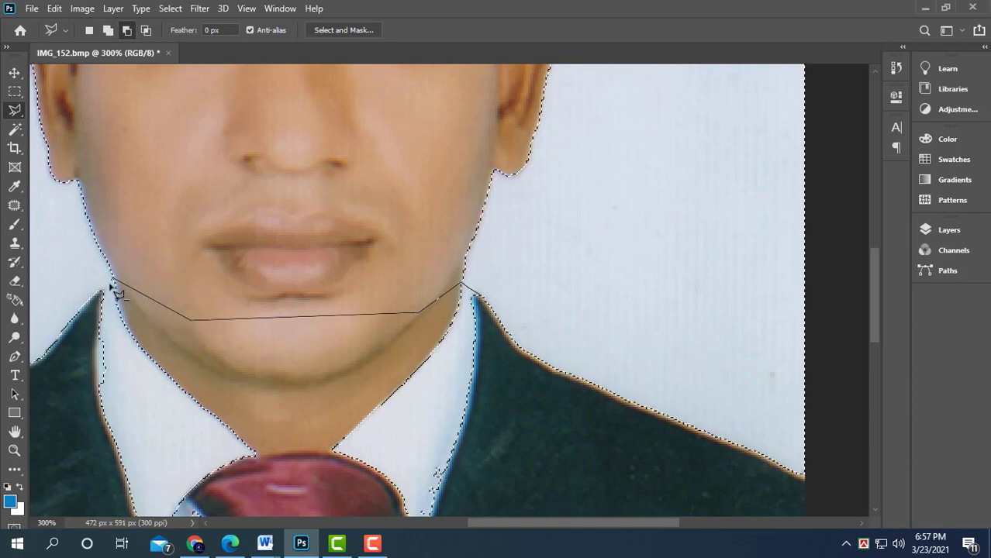
pyautogui.click(99, 290)
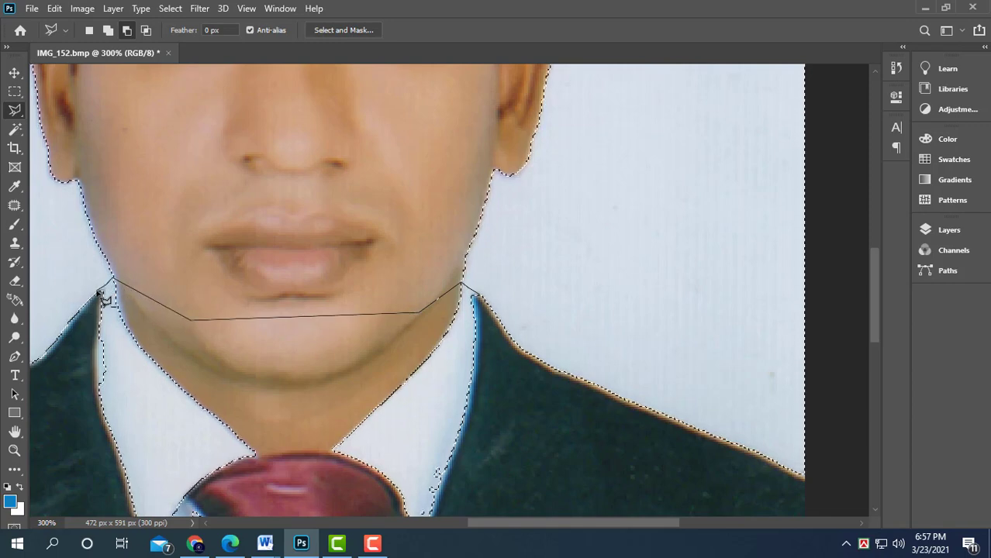
pyautogui.click(69, 382)
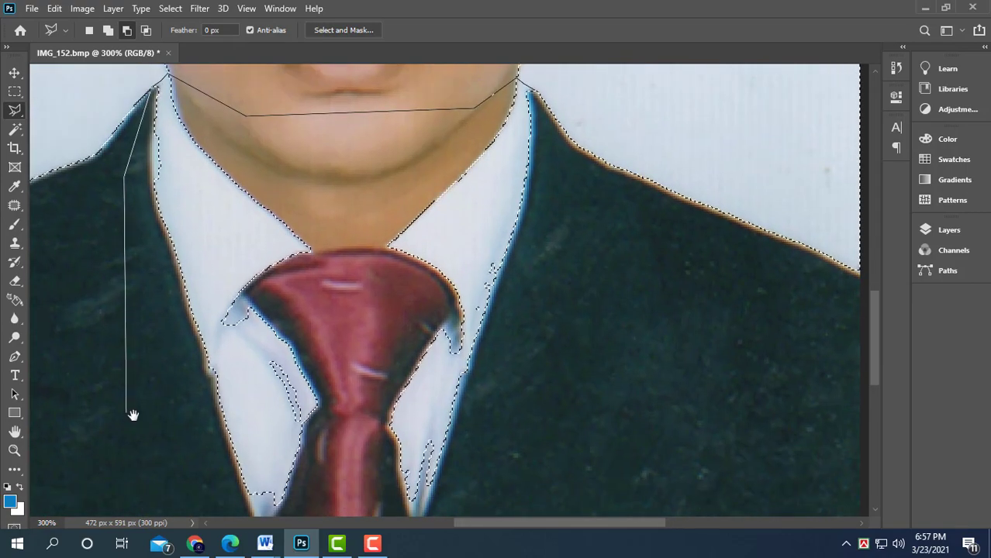
pyautogui.moveTo(126, 405); pyautogui.dragTo(145, 239)
pyautogui.click(143, 236)
pyautogui.click(192, 428)
pyautogui.click(463, 452)
pyautogui.click(571, 330)
pyautogui.moveTo(607, 139); pyautogui.dragTo(547, 464)
pyautogui.click(529, 353)
pyautogui.doubleClick(515, 311)
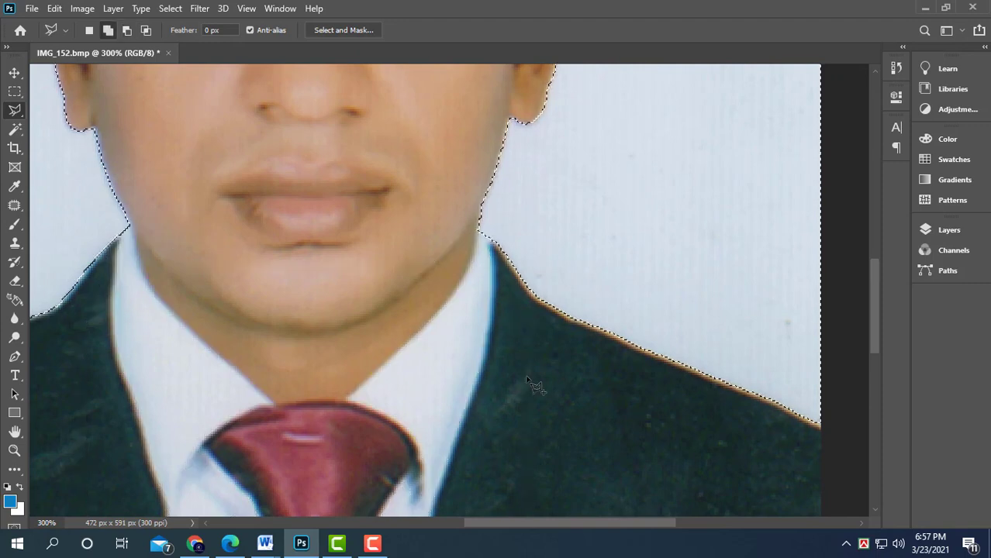
# - Feather the background selection by 5 pixels
pyautogui.keyDown('alt'); pyautogui.scroll(-1, 524, 380); pyautogui.keyUp('alt')
pyautogui.keyDown('alt'); pyautogui.scroll(-1, 526, 380); pyautogui.keyUp('alt')
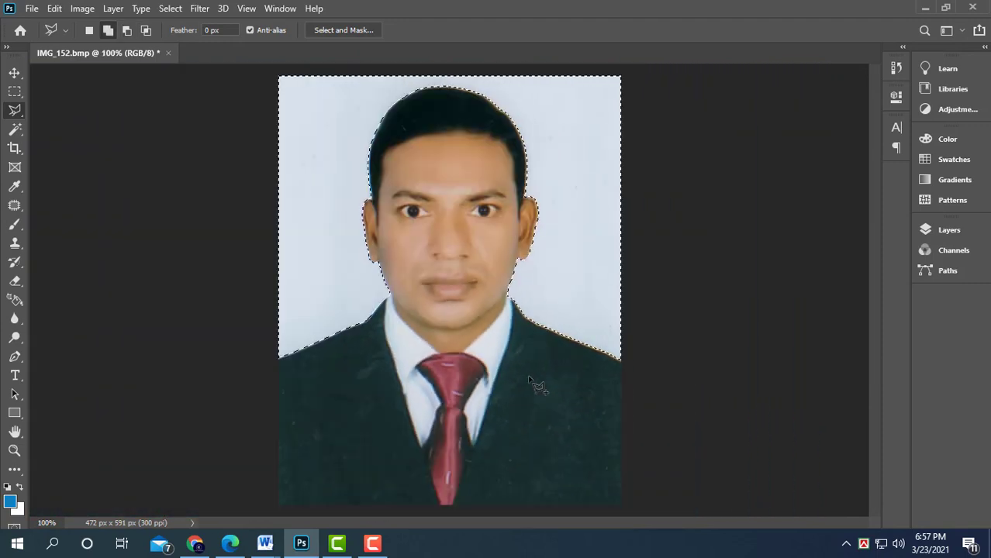
pyautogui.rightClick(583, 158)
pyautogui.click(647, 195)
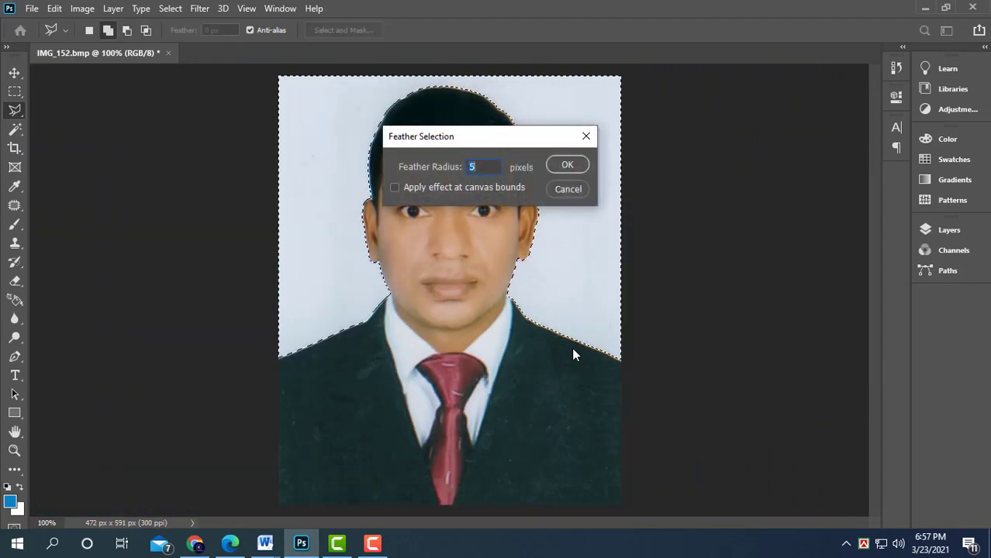
pyautogui.press('Return')
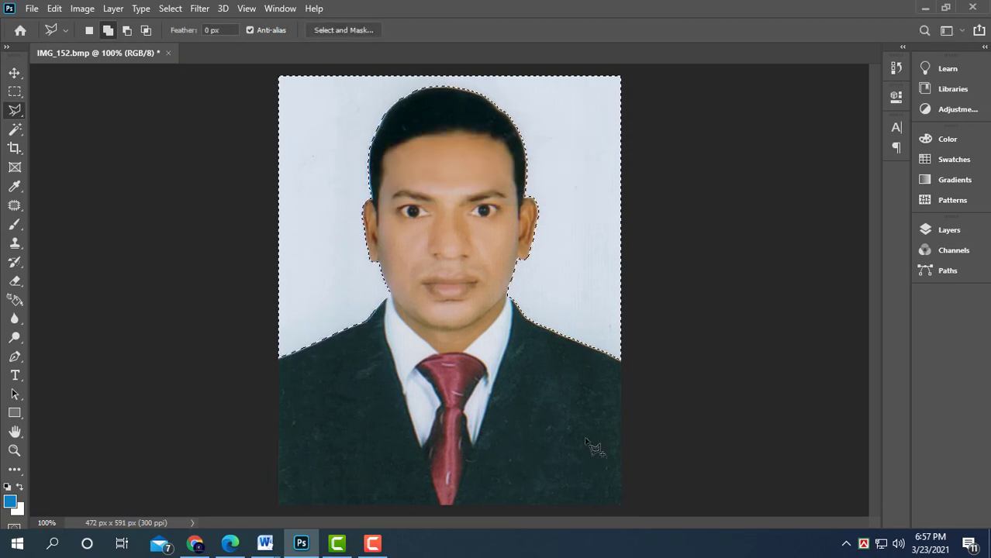
# - Paint the selected background blue #009bf5 with a large Brush, then deselect
pyautogui.press('b')
pyautogui.press('x')
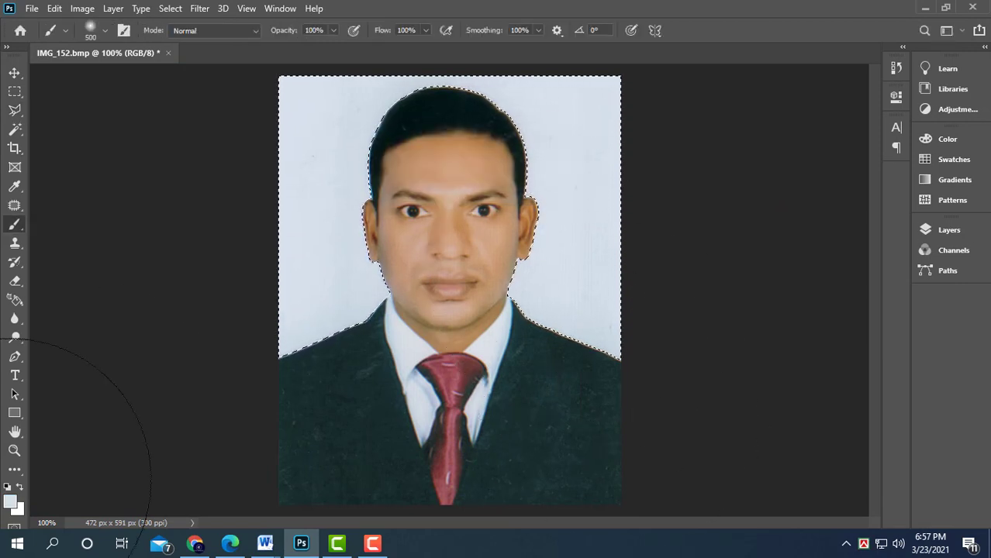
pyautogui.click(11, 503)
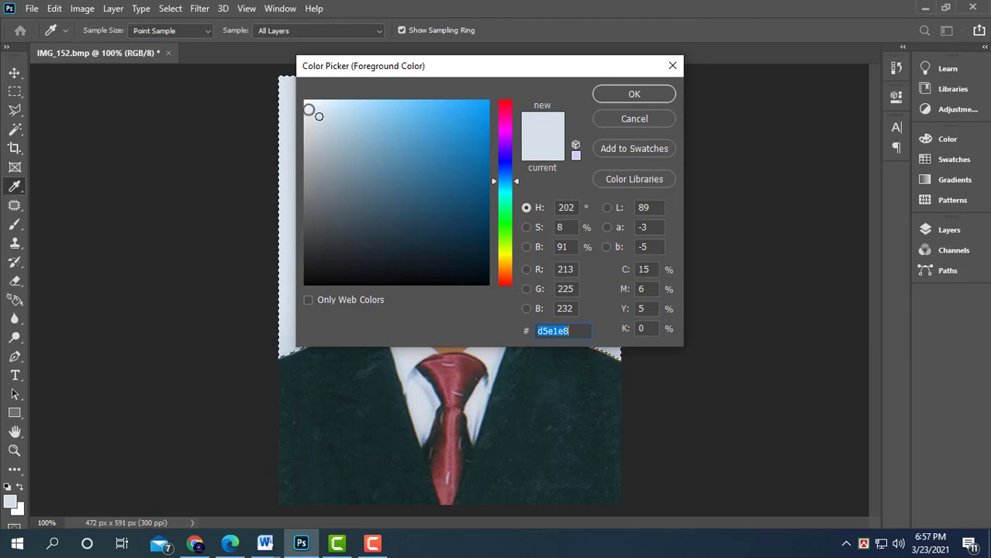
pyautogui.click(664, 93)
pyautogui.moveTo(508, 248)
pyautogui.mouseDown()
pyautogui.moveTo(641, 310)
pyautogui.moveTo(431, 122)
pyautogui.moveTo(214, 184)
pyautogui.moveTo(283, 478)
pyautogui.moveTo(327, 350)
pyautogui.moveTo(265, 200)
pyautogui.moveTo(550, 60)
pyautogui.moveTo(655, 59)
pyautogui.moveTo(659, 180)
pyautogui.mouseUp()
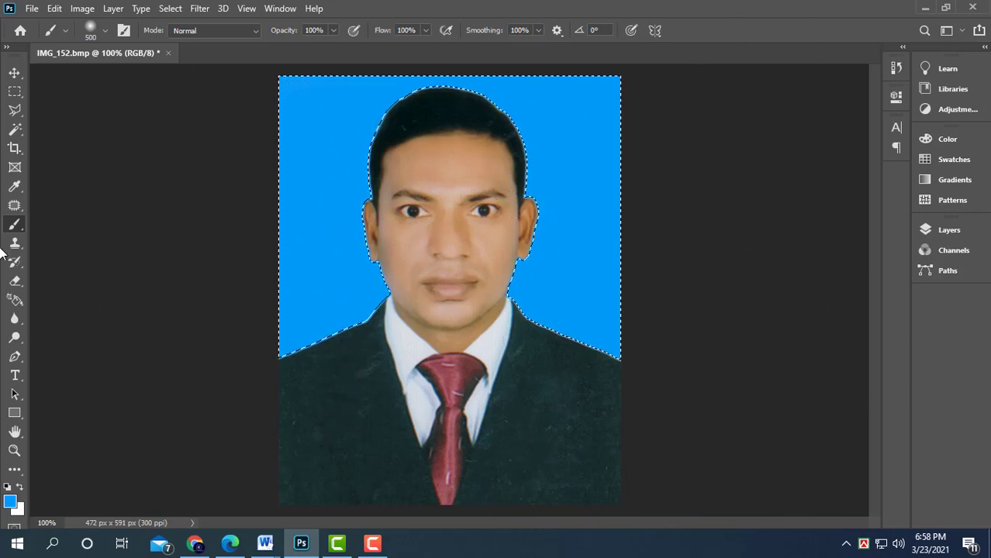
pyautogui.click(14, 92)
pyautogui.hotkey('ctrl', 'd')
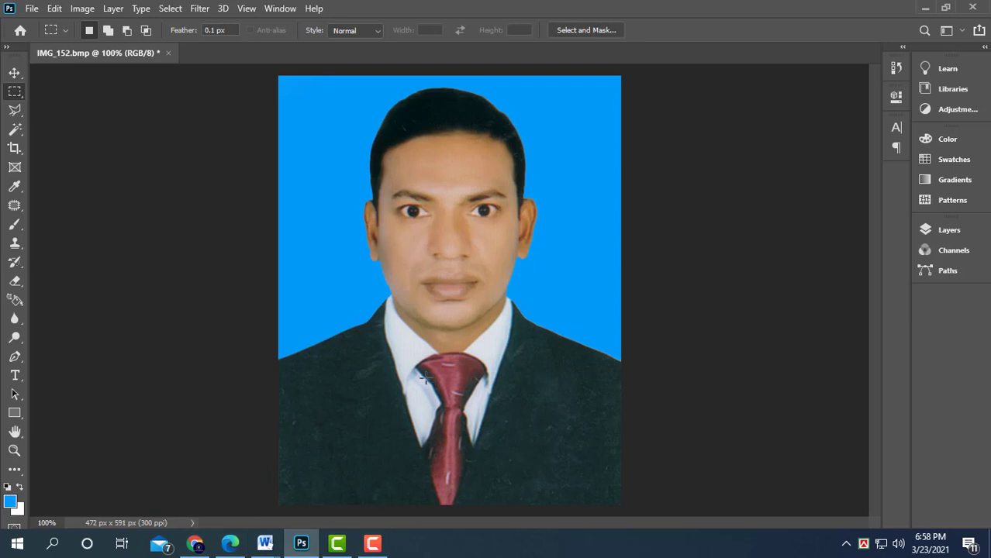
# - Select the dark suit with the Magic Wand
pyautogui.click(17, 131)
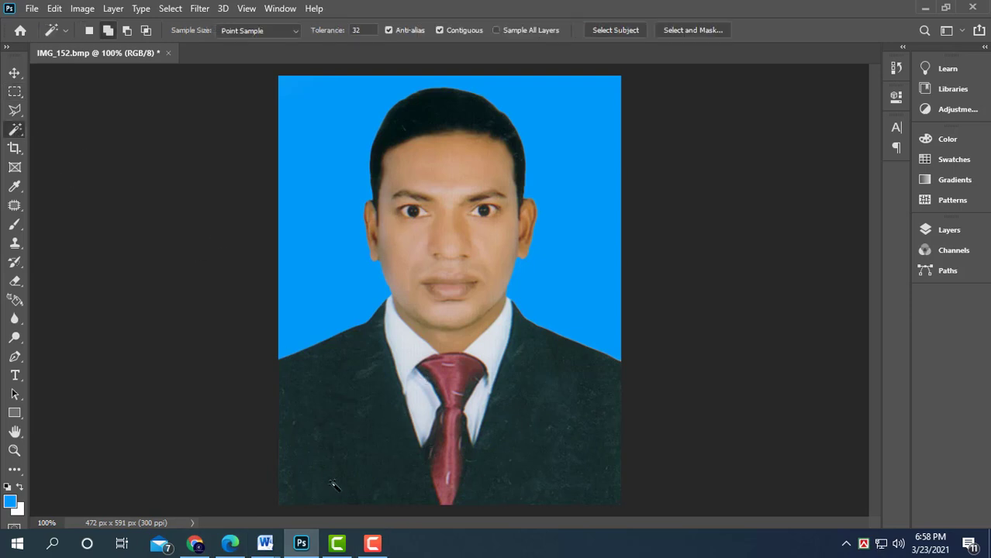
pyautogui.click(542, 412)
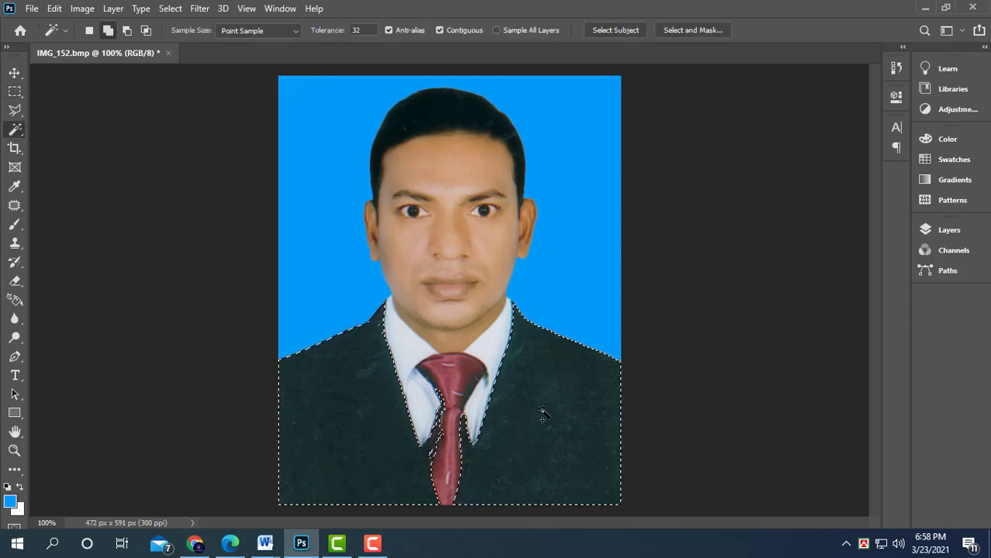
pyautogui.hotkey('ctrl', '+')
pyautogui.hotkey('ctrl', '+')
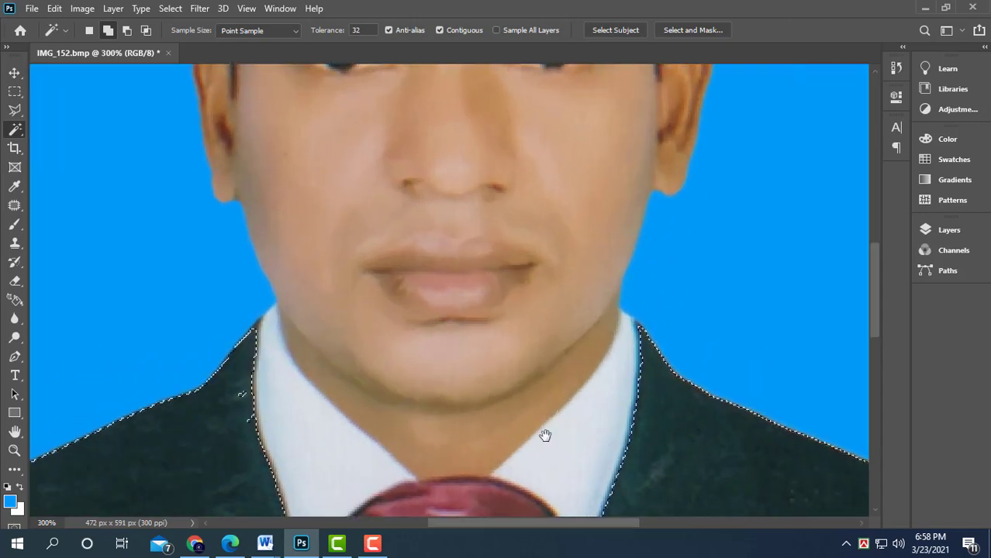
pyautogui.moveTo(544, 436); pyautogui.dragTo(560, 347)
pyautogui.scroll(-3, 560, 348)
pyautogui.moveTo(610, 410); pyautogui.dragTo(610, 327)
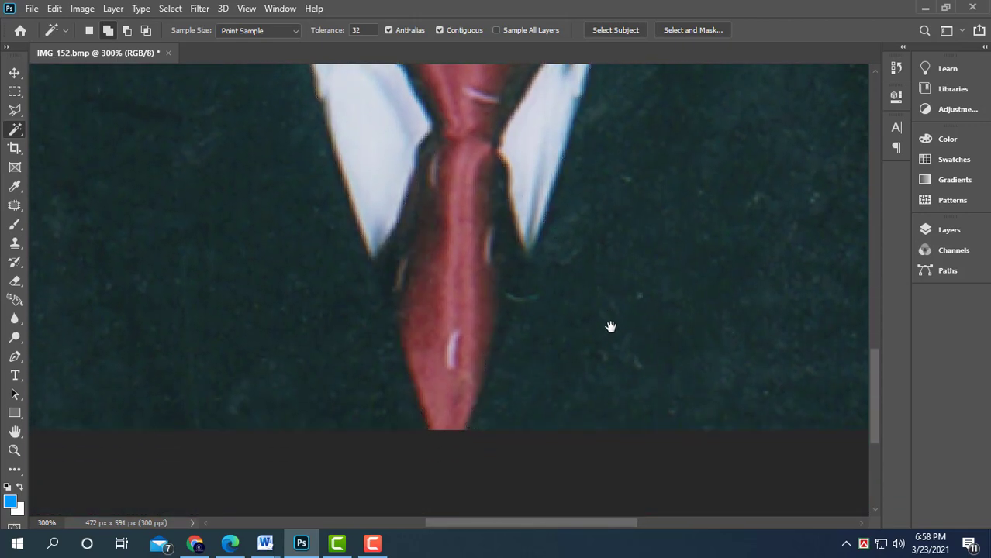
pyautogui.hotkey('ctrl', '-')
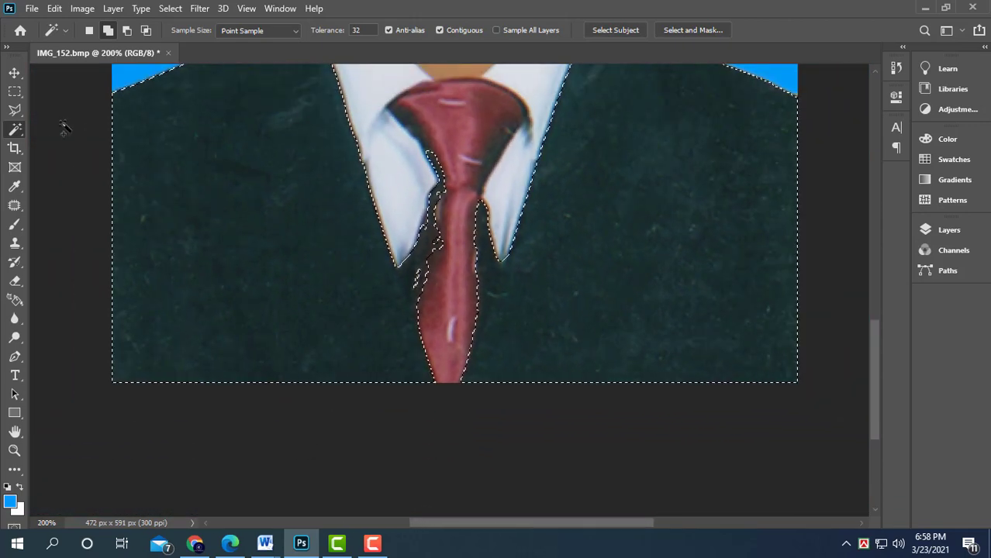
# - Subtract the tie and shirt area from the suit selection with the Polygonal Lasso Tool
pyautogui.click(17, 113)
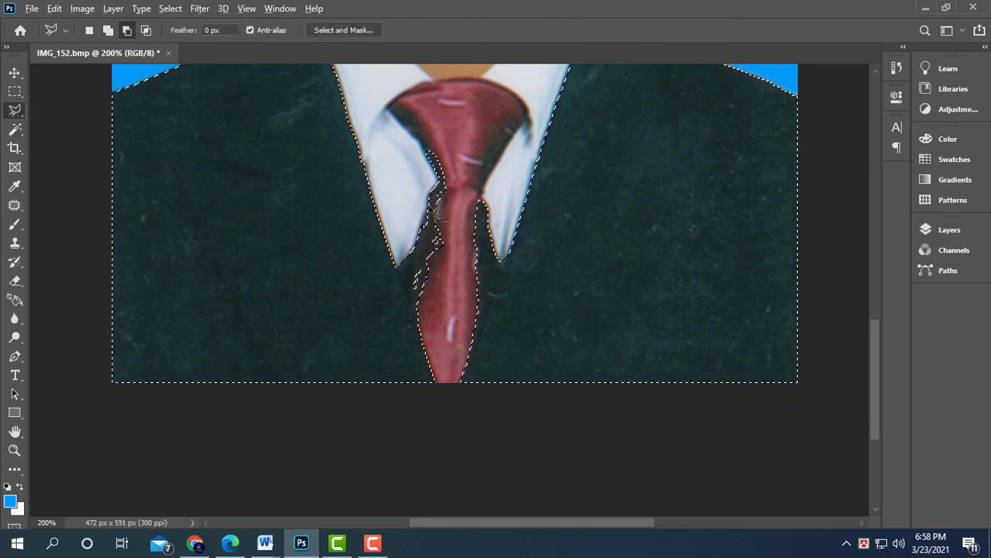
pyautogui.click(439, 186)
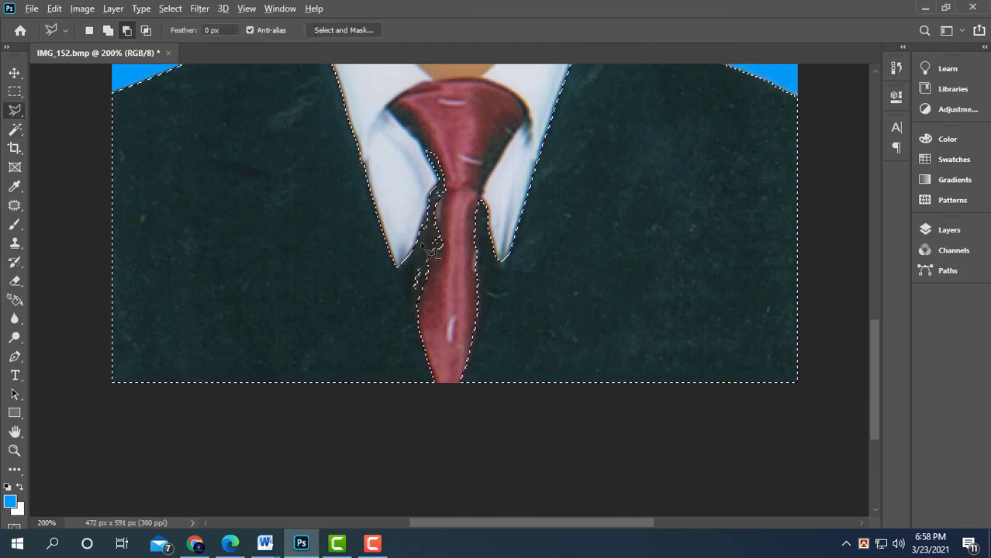
pyautogui.click(426, 224)
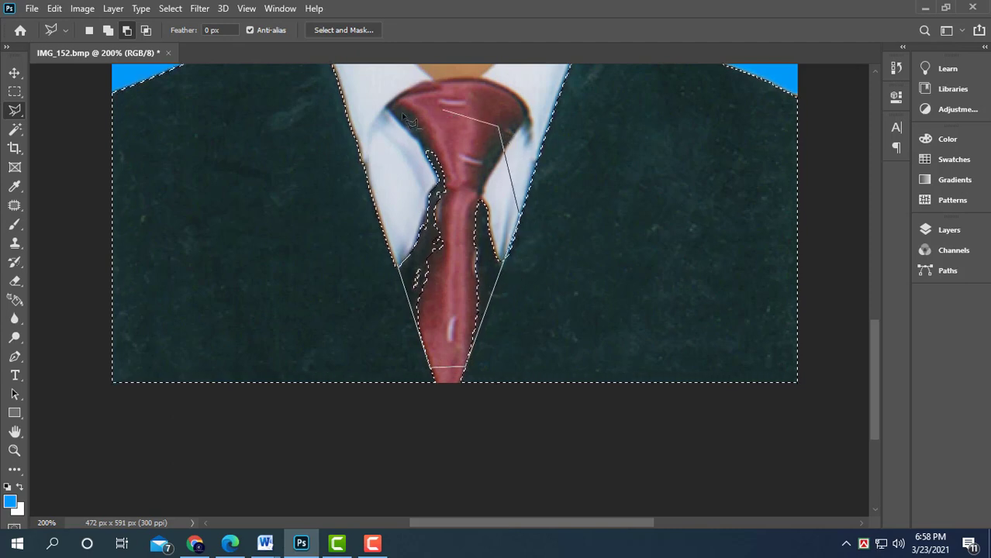
pyautogui.doubleClick(404, 238)
# - Feather the suit selection by 5 pixels
pyautogui.rightClick(673, 207)
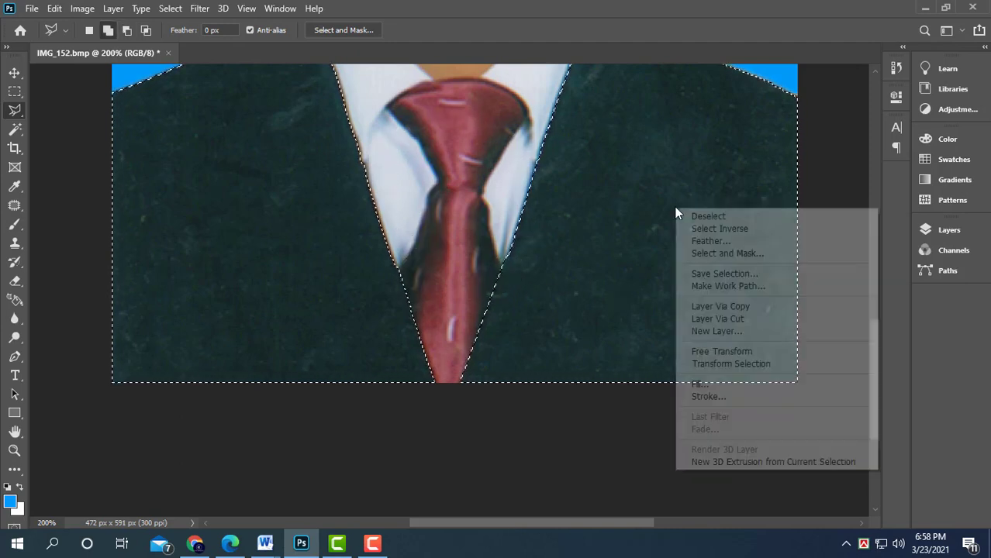
pyautogui.click(729, 240)
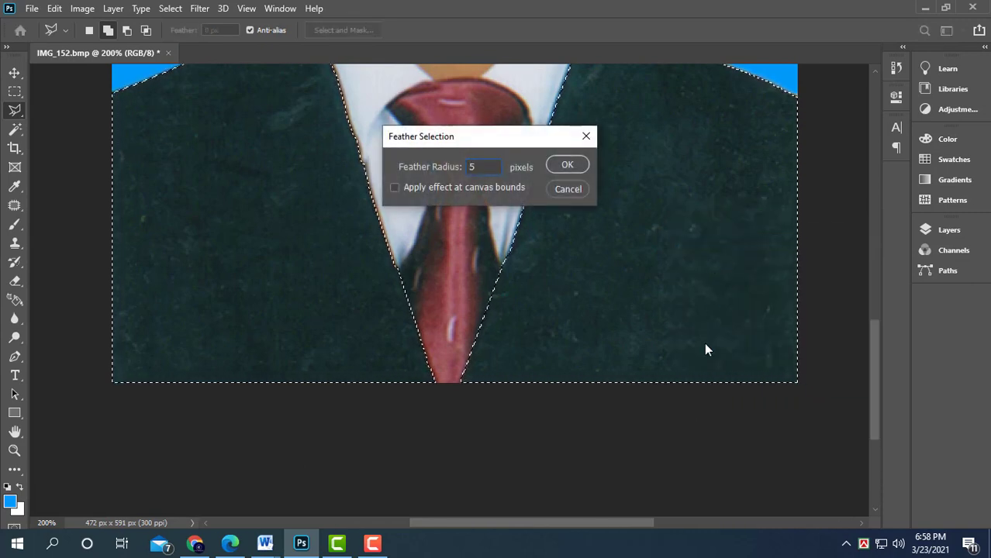
pyautogui.press('Return')
# - Darken the suit with Levels, setting the input black point to 24 and midtones to 0.63
pyautogui.hotkey('ctrl', 'l')
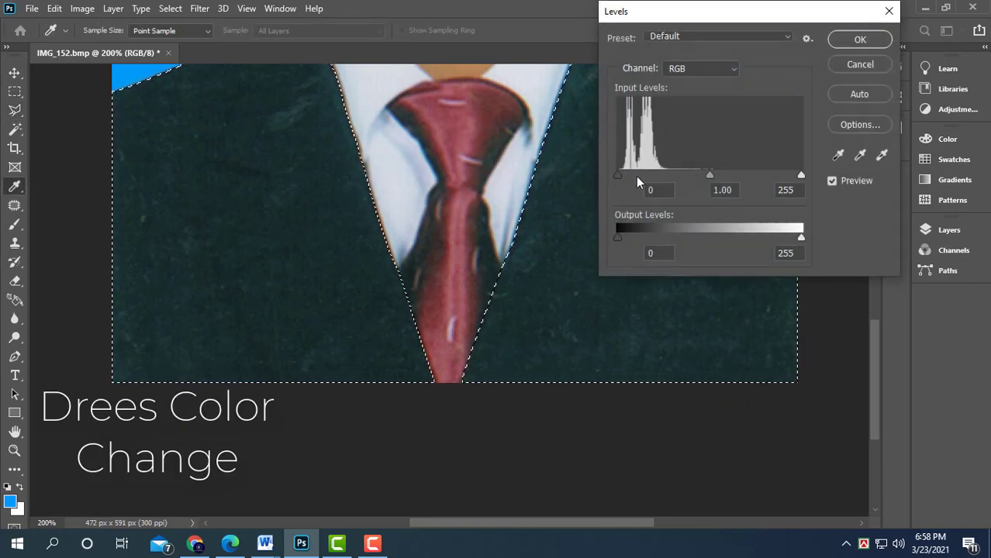
pyautogui.moveTo(714, 175); pyautogui.dragTo(732, 175)
pyautogui.moveTo(586, 195); pyautogui.dragTo(538, 324)
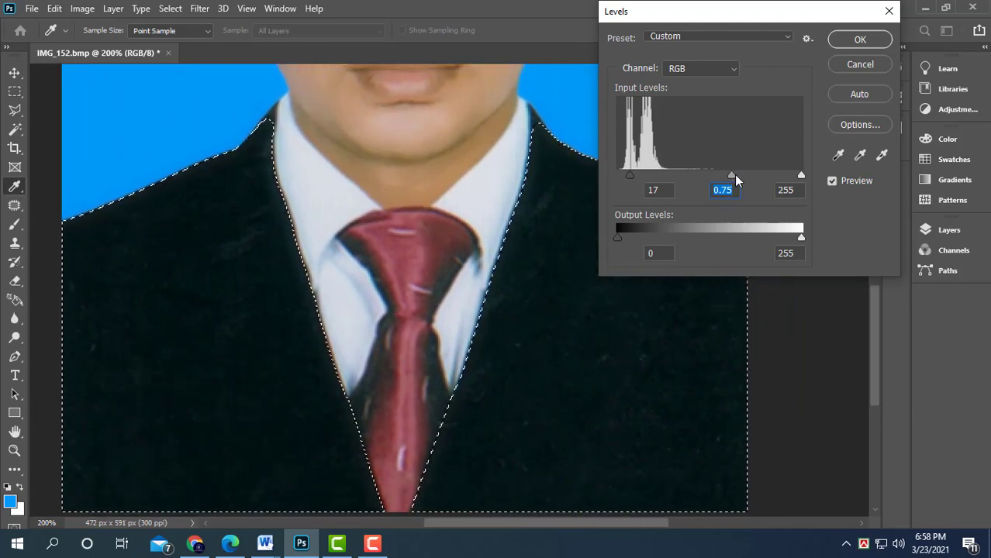
pyautogui.moveTo(734, 175); pyautogui.dragTo(739, 174)
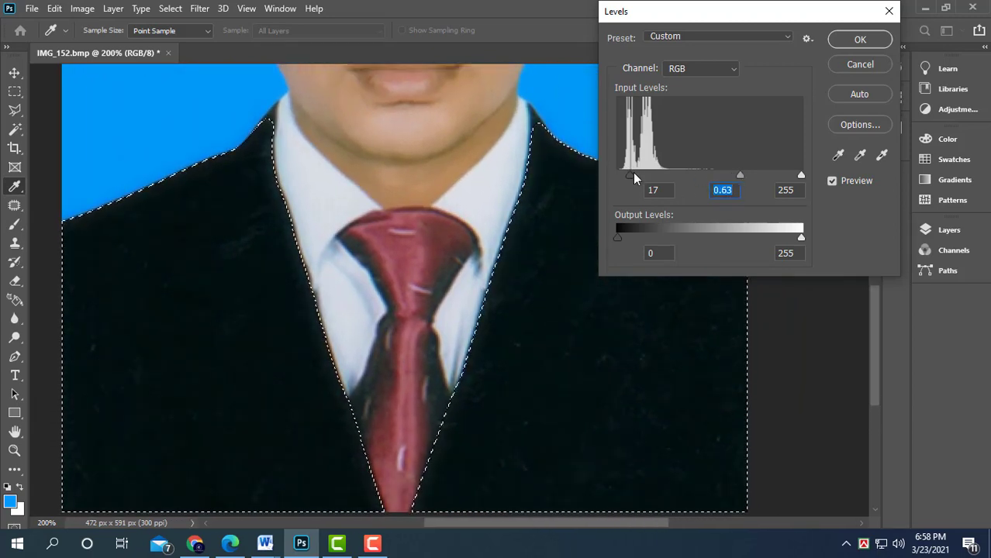
pyautogui.moveTo(630, 173); pyautogui.dragTo(635, 175)
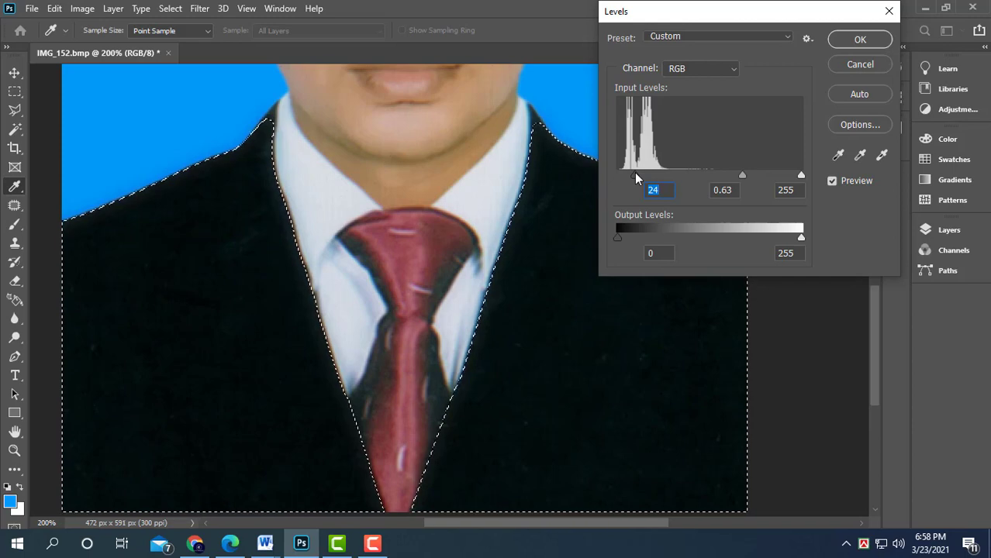
pyautogui.press('Return')
pyautogui.press('l')
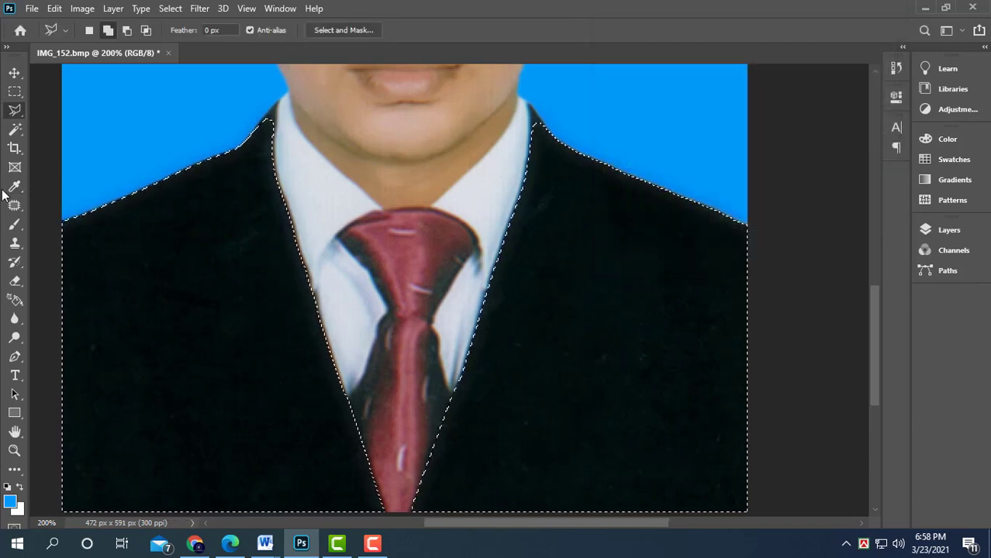
# - Deselect the suit and zoom in to examine the darkened suit and the face
pyautogui.click(15, 91)
pyautogui.click(48, 102)
pyautogui.hotkey('ctrl', '-')
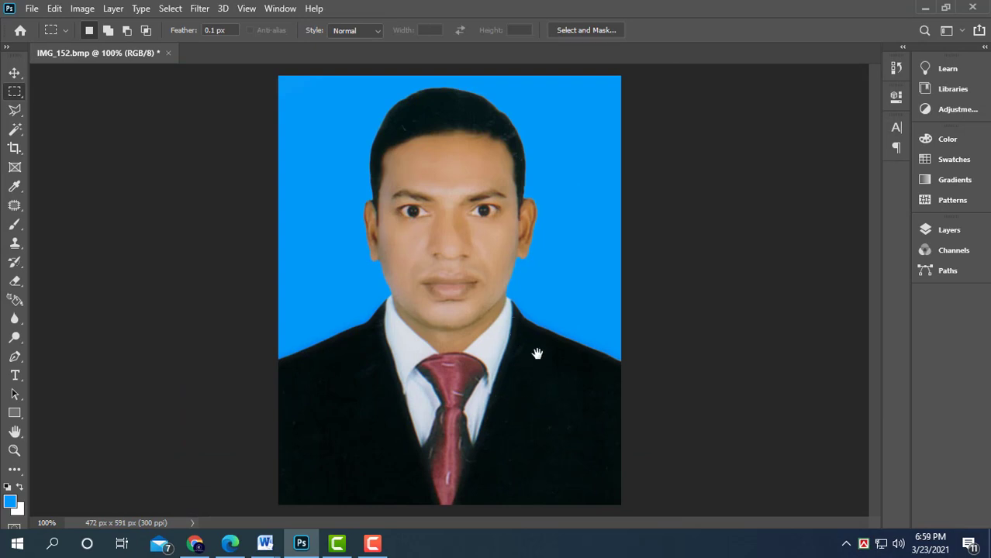
pyautogui.hotkey('ctrl', '+')
pyautogui.moveTo(586, 341); pyautogui.dragTo(608, 317)
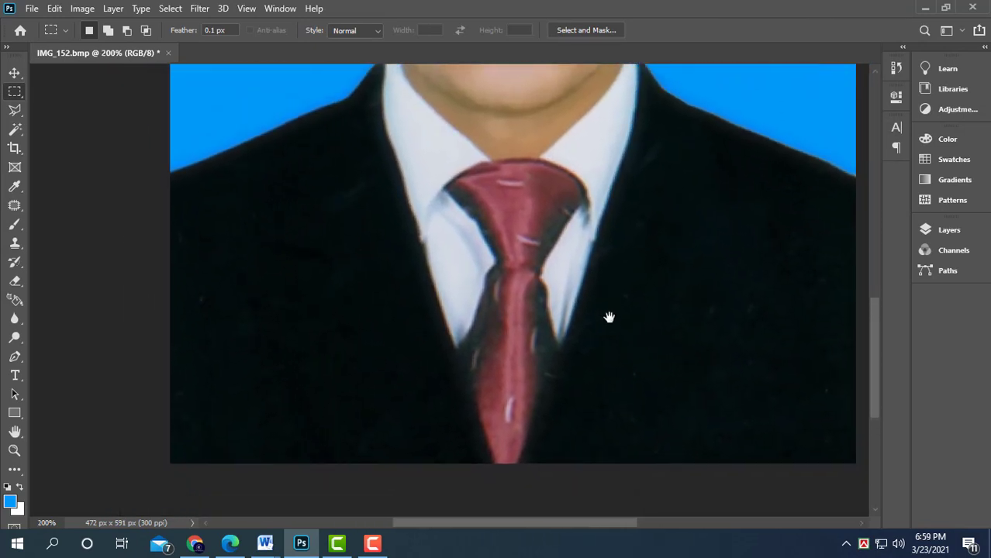
pyautogui.moveTo(653, 281); pyautogui.dragTo(639, 315)
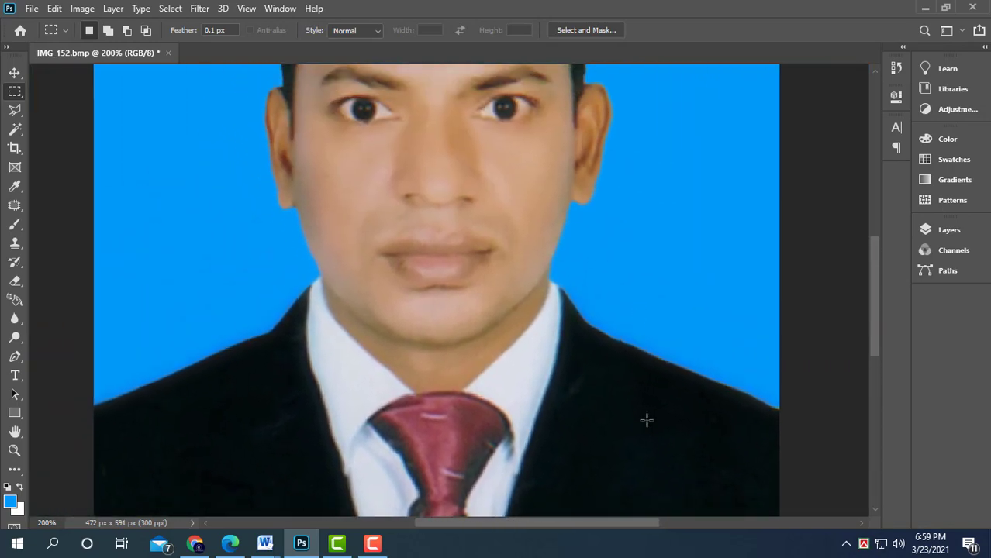
pyautogui.hotkey('ctrl', '-')
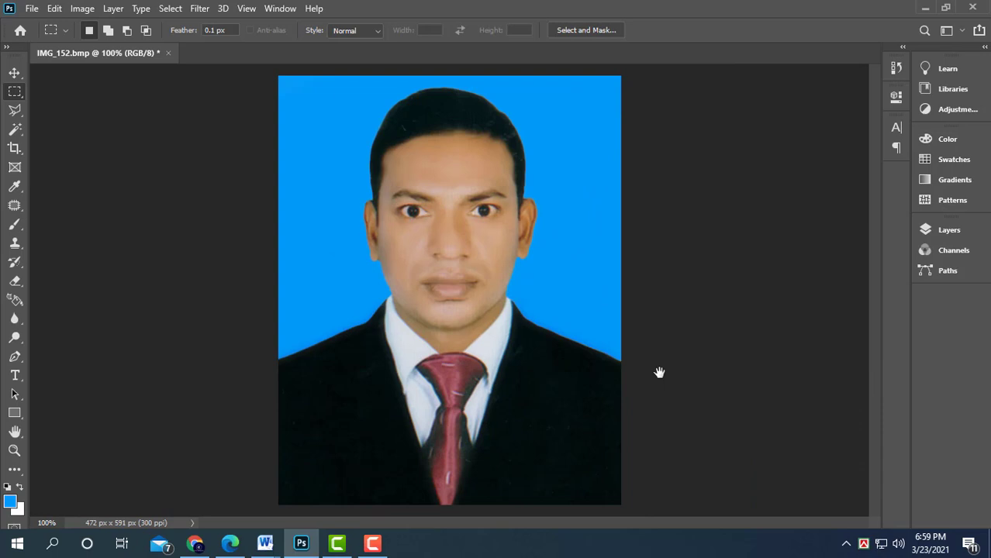
pyautogui.hotkey('ctrl', '+')
pyautogui.moveTo(660, 302); pyautogui.dragTo(714, 256)
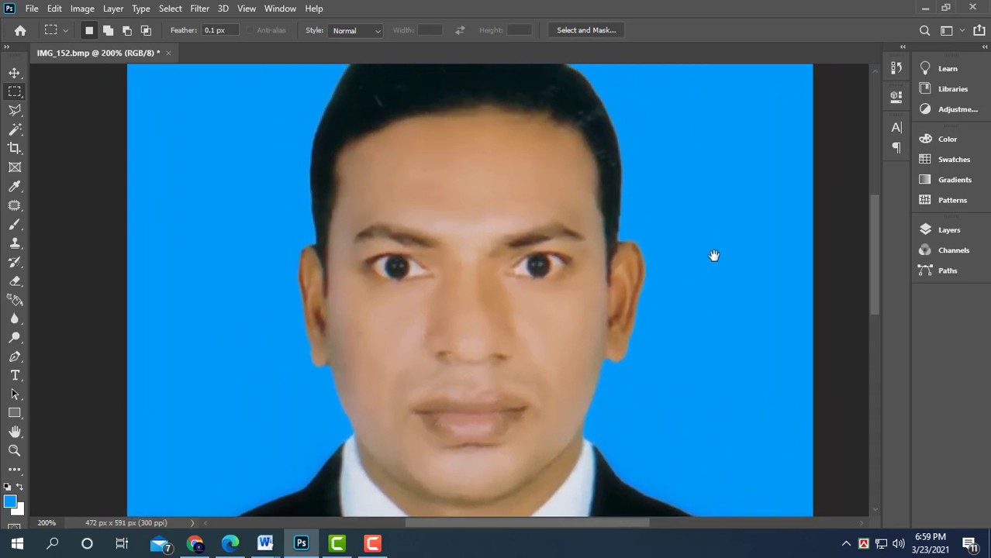
# - Select the forehead and cheek skin with the Magic Wand, adding the ear area, and feather the selection
pyautogui.click(14, 129)
pyautogui.click(401, 134)
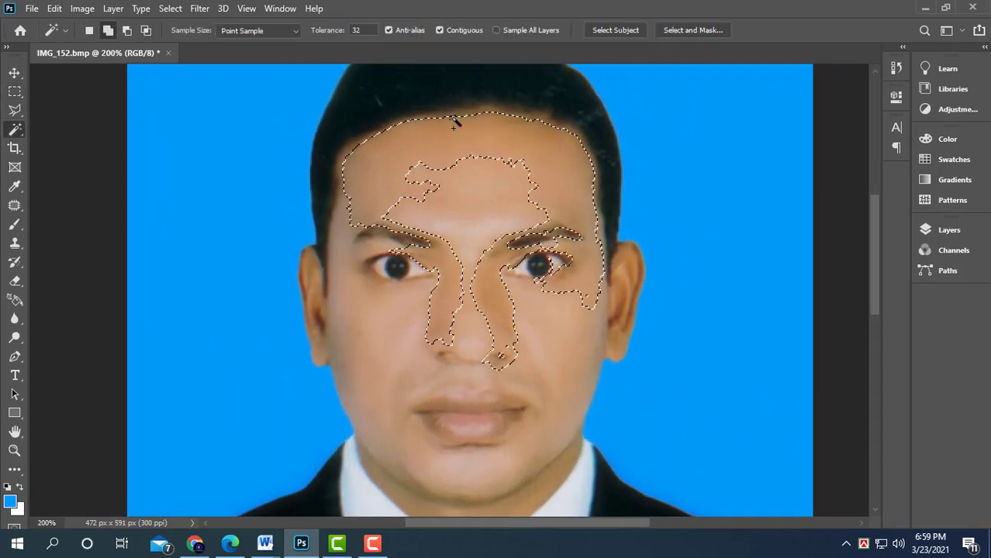
pyautogui.keyDown('shift'); pyautogui.click(341, 161); pyautogui.keyUp('shift')
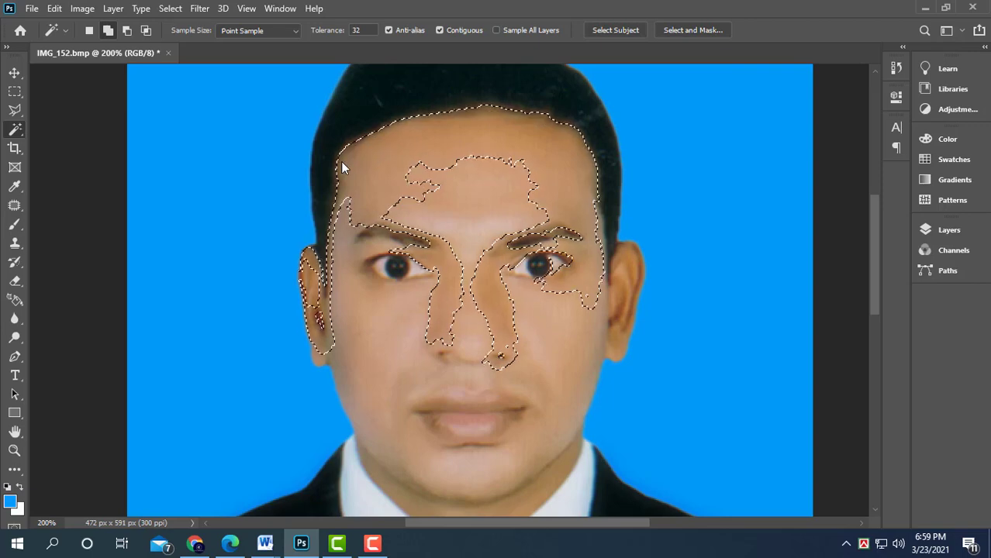
pyautogui.rightClick(343, 161)
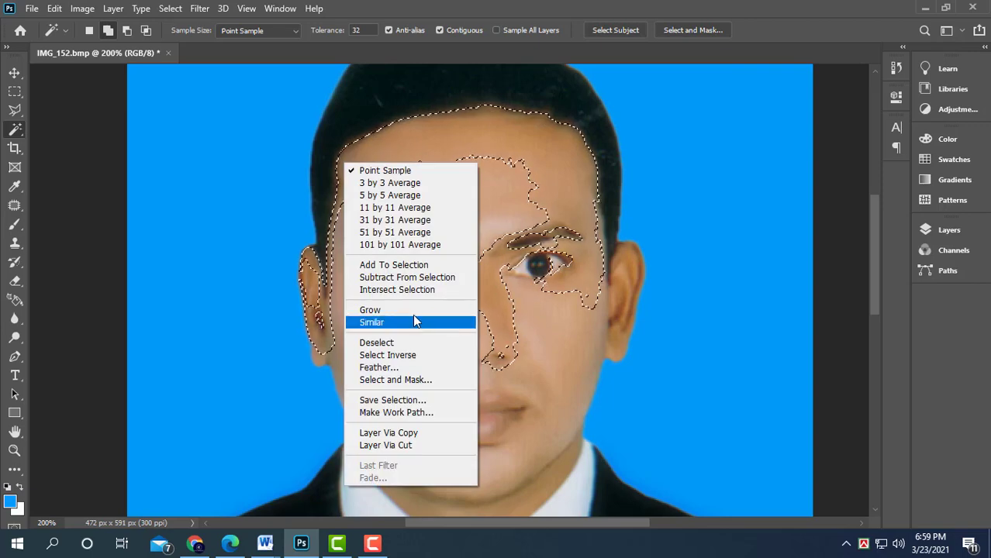
pyautogui.click(418, 366)
pyautogui.press('Return')
# - Brighten the selected face skin with Levels, setting the midtones to 1.05
pyautogui.hotkey('ctrl', 'l')
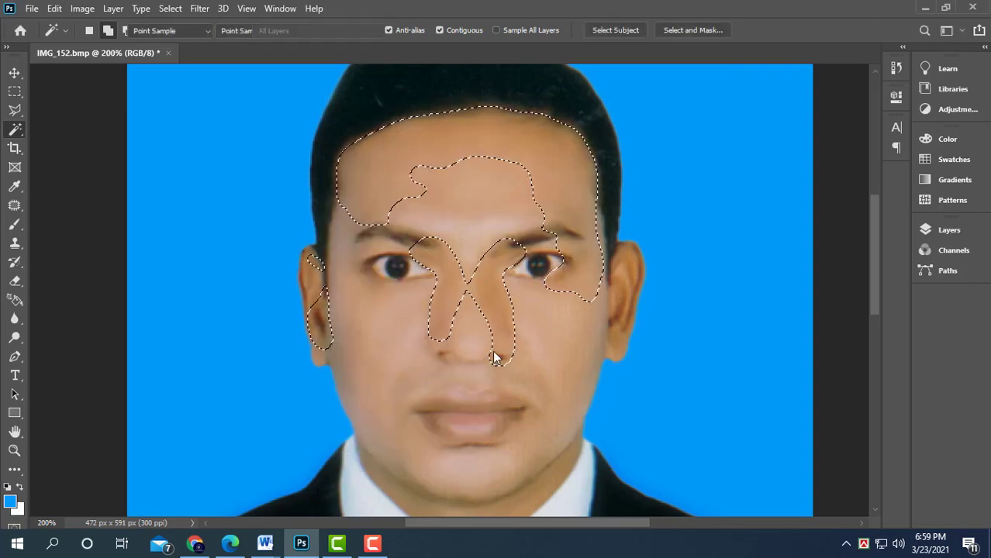
pyautogui.moveTo(799, 174); pyautogui.dragTo(809, 175)
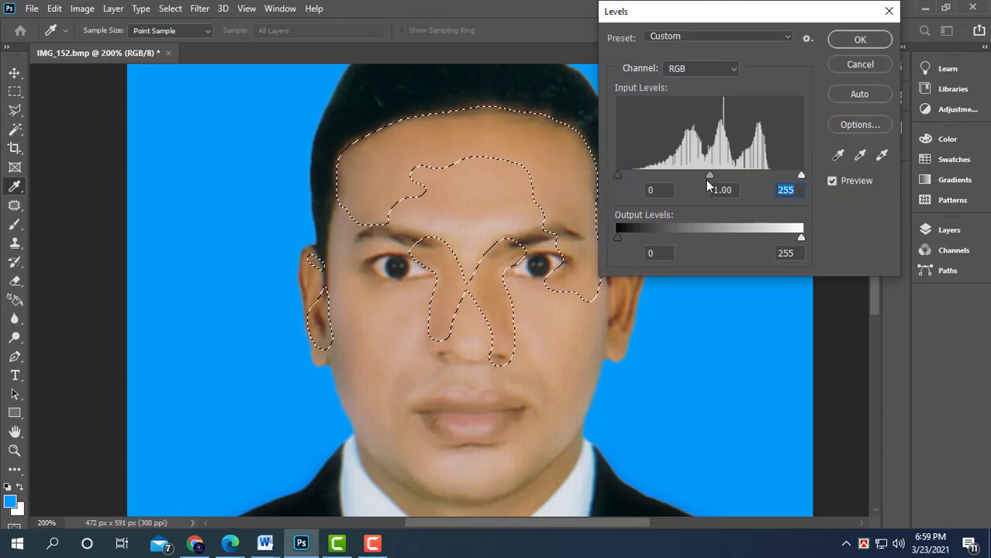
pyautogui.moveTo(705, 180); pyautogui.dragTo(707, 174)
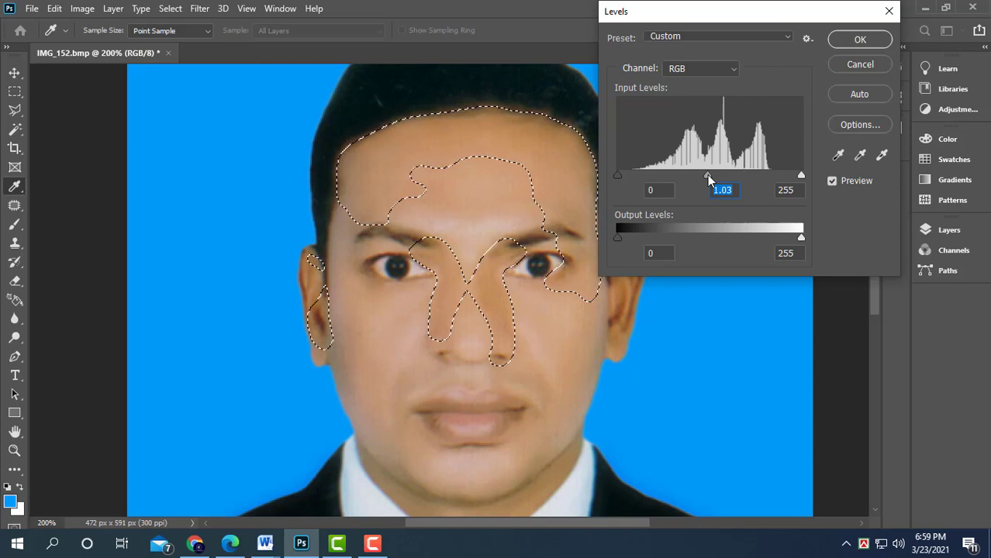
pyautogui.press('Return')
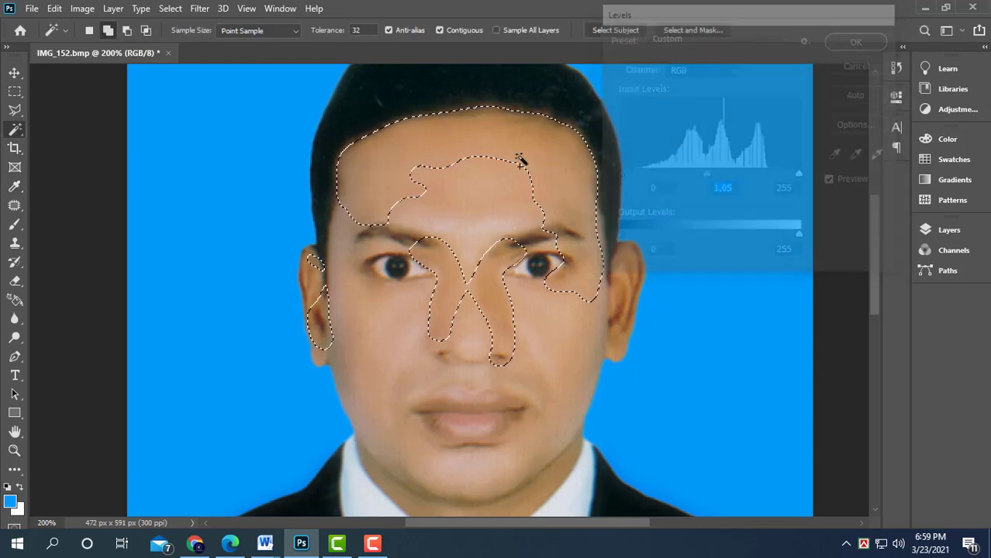
# - Deselect and apply the Reduce Noise filter to the whole photo
pyautogui.click(14, 92)
pyautogui.click(430, 342)
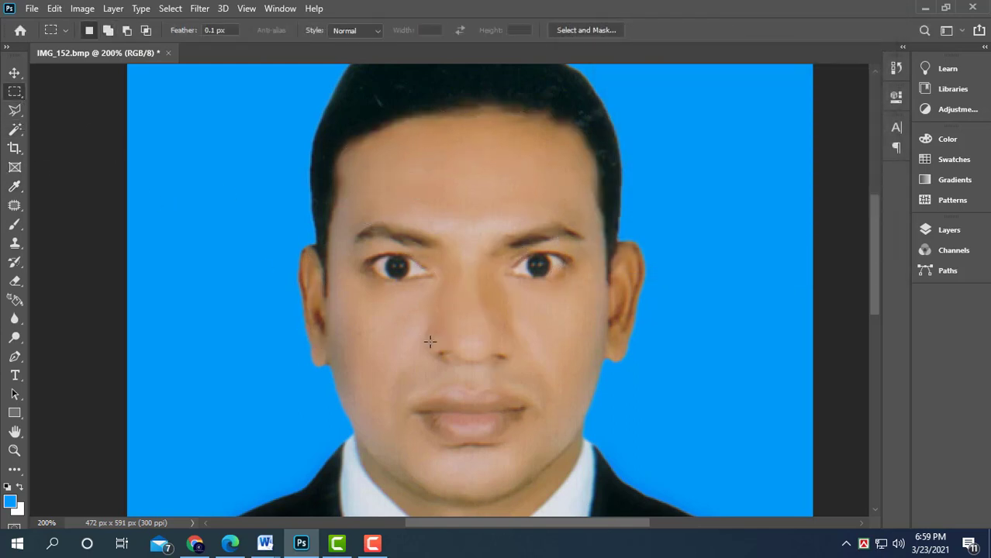
pyautogui.hotkey('ctrl', '-')
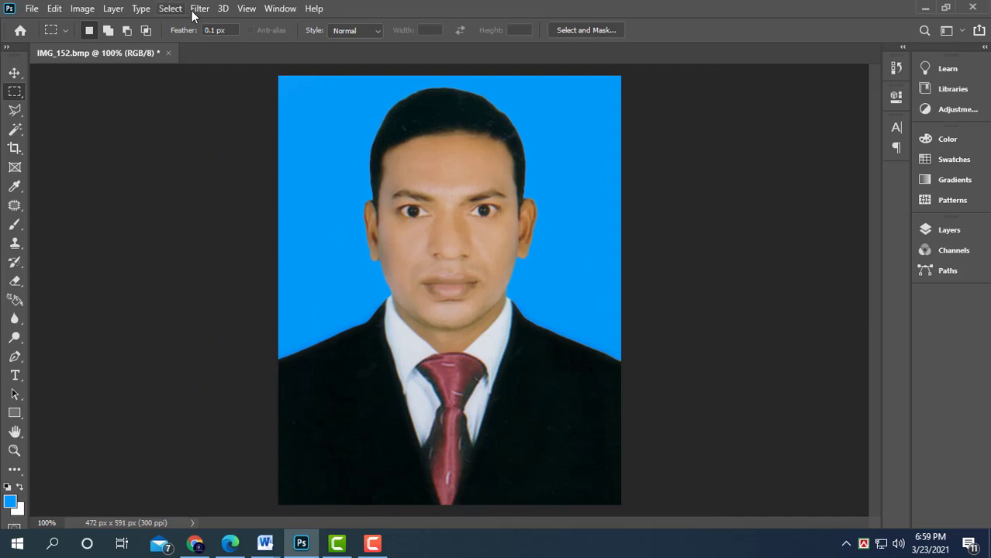
pyautogui.click(196, 10)
pyautogui.moveTo(241, 215)
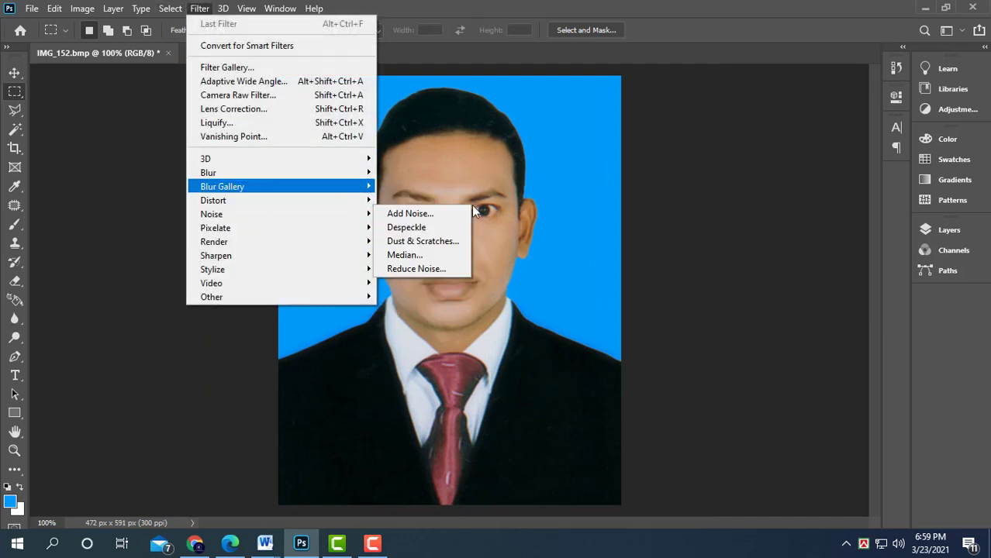
pyautogui.click(446, 269)
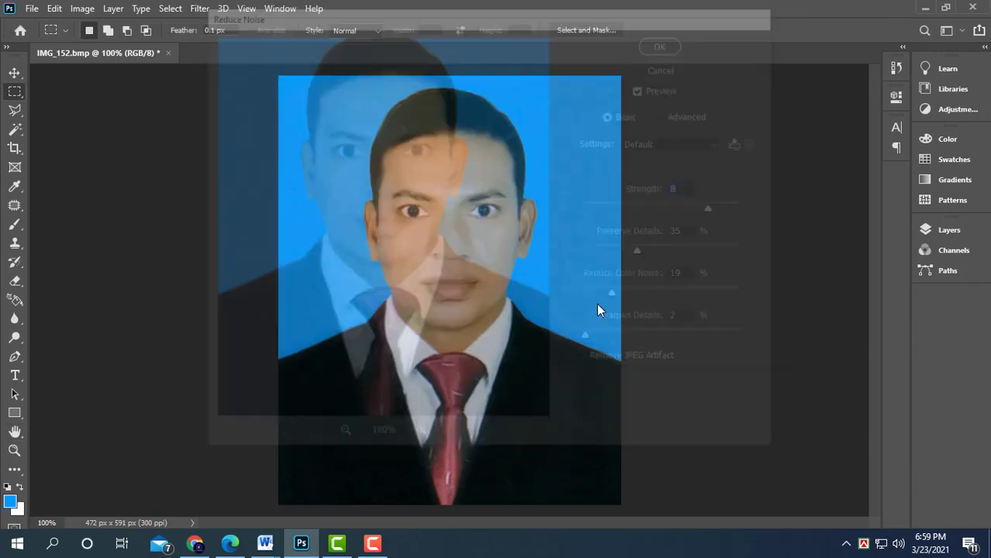
pyautogui.hotkey('ctrl', '+')
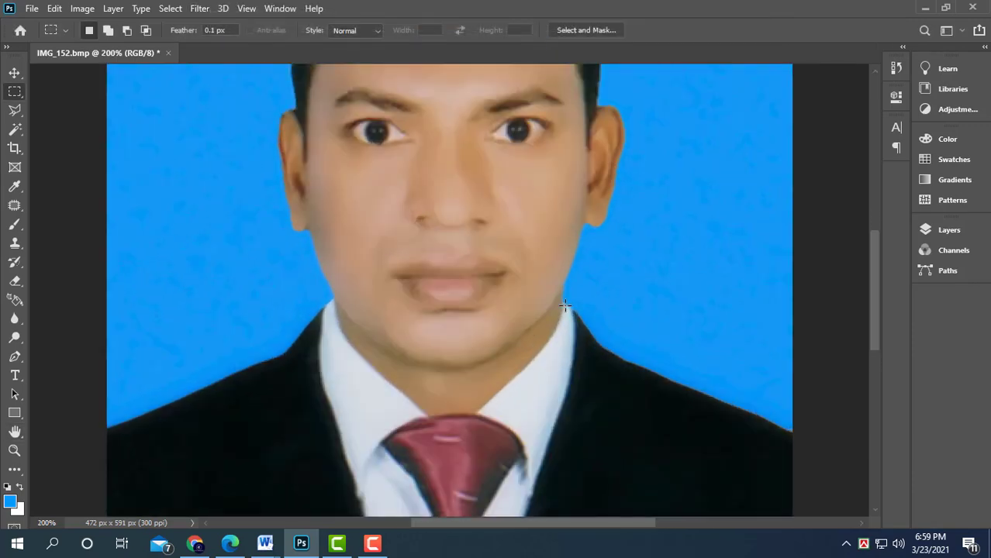
pyautogui.hotkey('ctrl', '-')
pyautogui.hotkey('ctrl', '-')
pyautogui.click(15, 73)
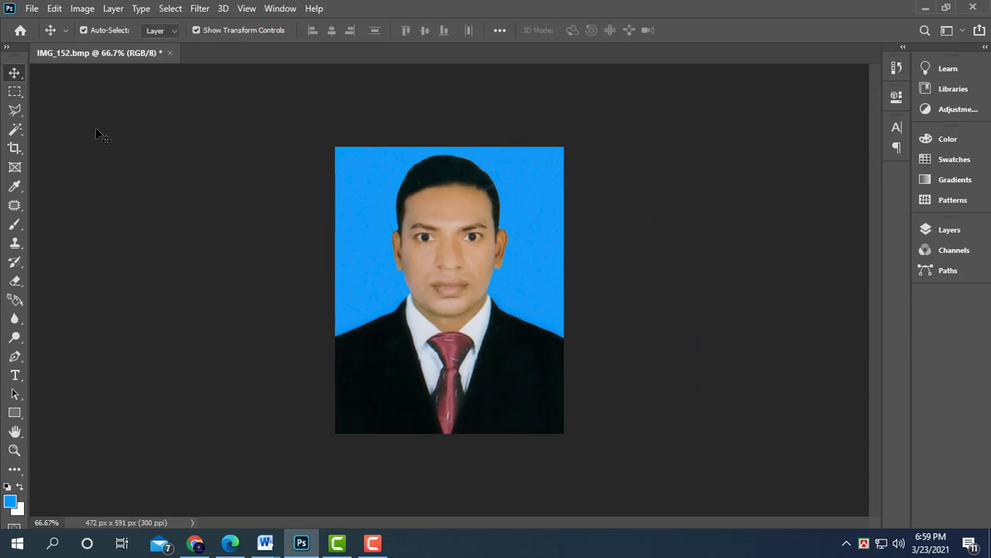
pyautogui.hotkey('ctrl', '+')
pyautogui.hotkey('ctrl', '-')
pyautogui.press('c')
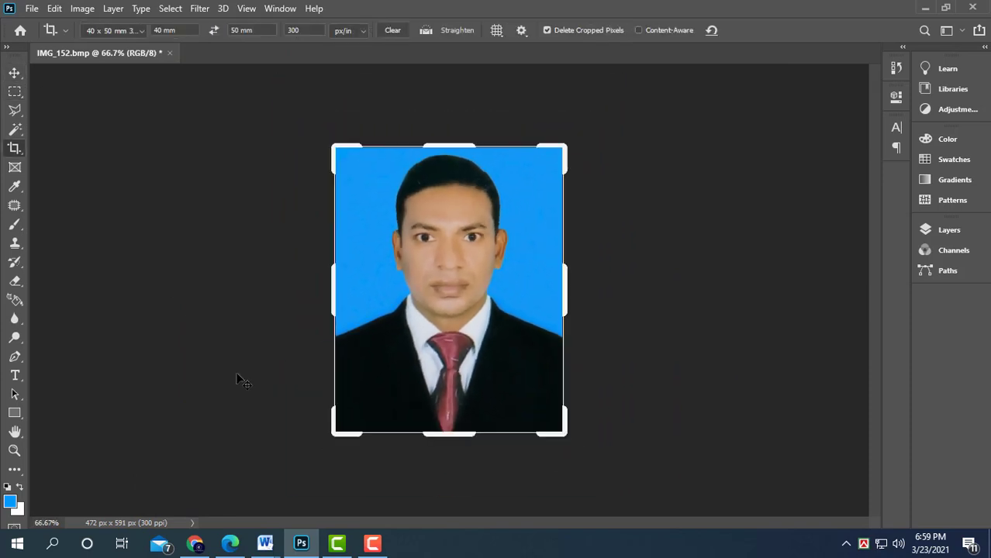
pyautogui.press('Return')
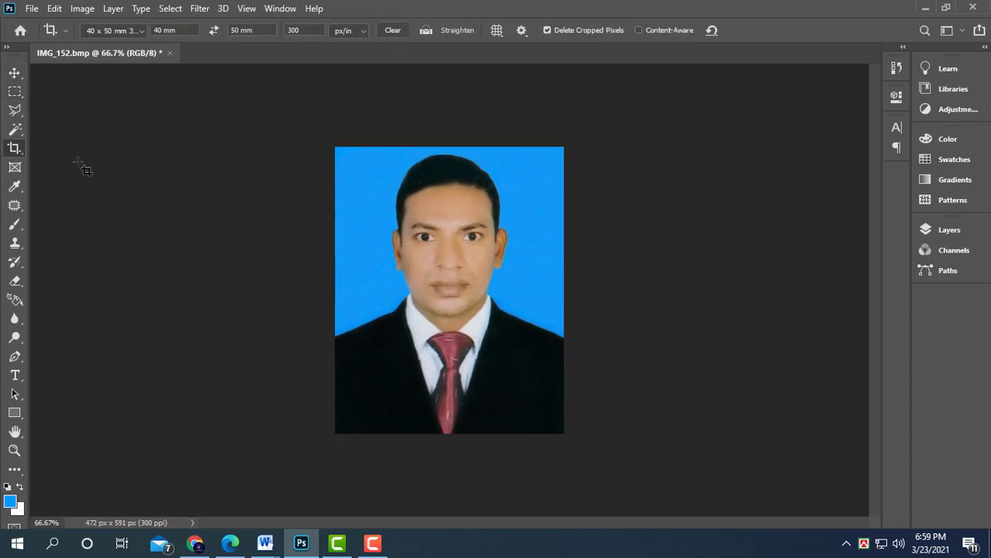
# - Deepen the whole photo's shadows with Levels by raising the input black point
pyautogui.hotkey('ctrl', 'l')
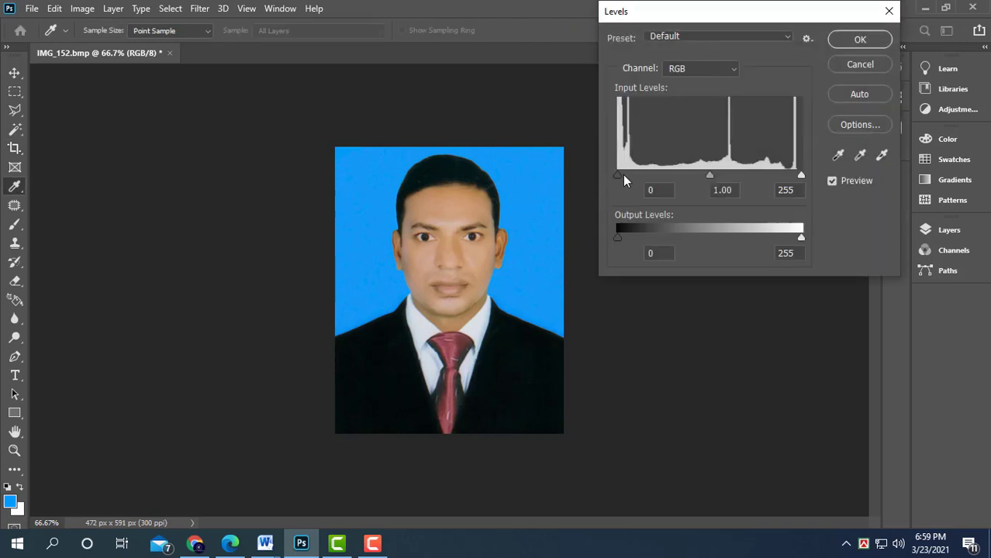
pyautogui.moveTo(622, 174); pyautogui.dragTo(651, 175)
pyautogui.press('Return')
pyautogui.press('c')
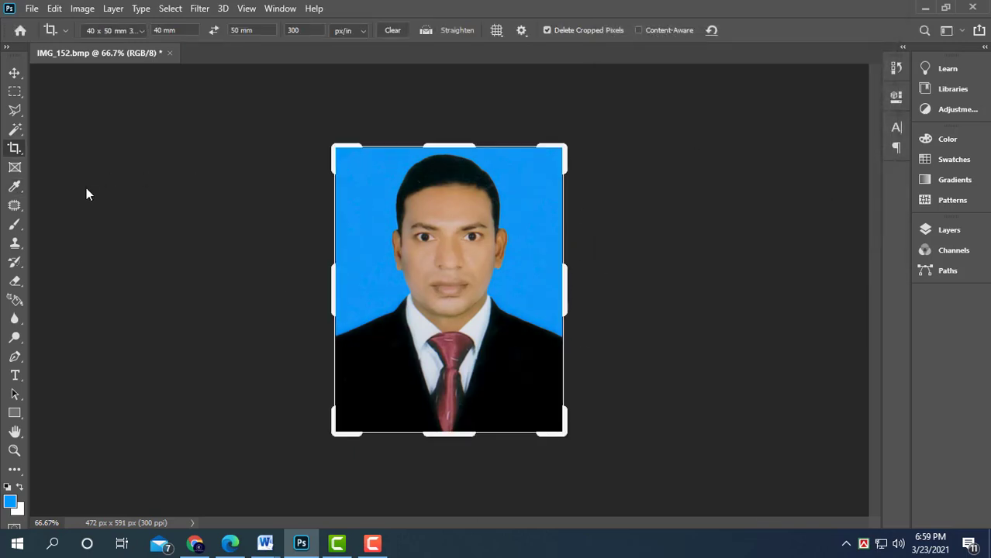
pyautogui.press('Return')
pyautogui.click(14, 72)
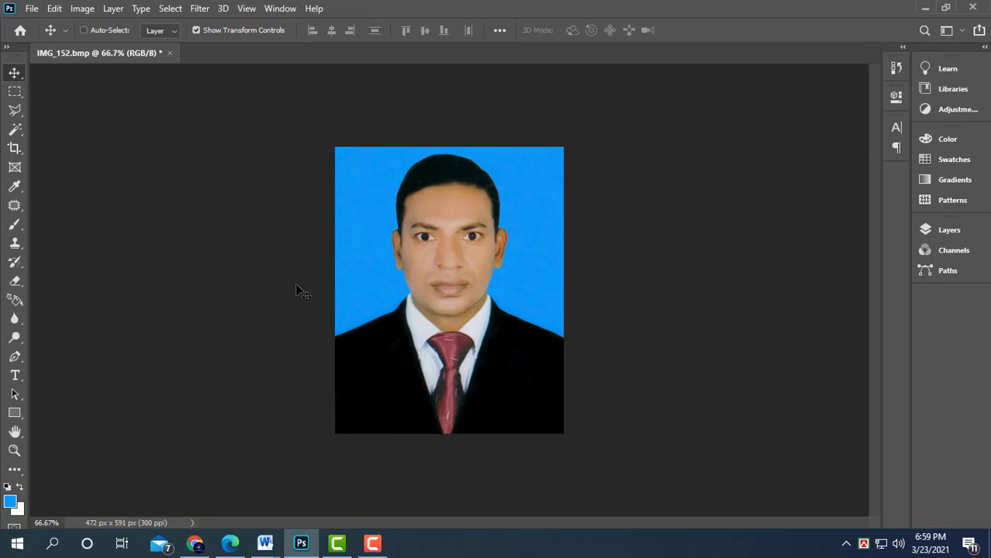
# - Save the photo as JPEG ai-1230.jpg in the Photo Piblic\P.P folder on drive F at quality 12
pyautogui.hotkey('ctrl', 'shift', 's')
pyautogui.click(583, 397)
pyautogui.scroll(-5, 324, 246)
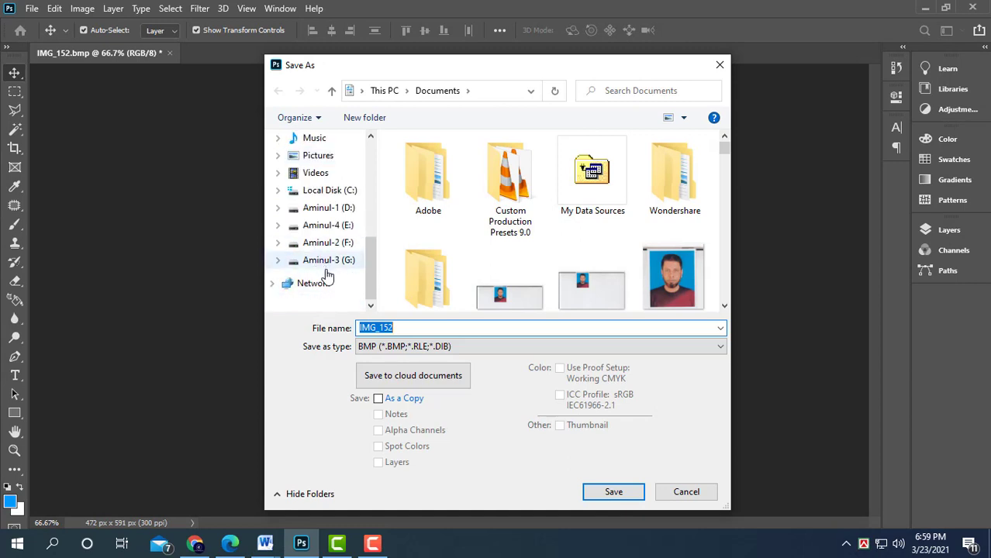
pyautogui.click(325, 246)
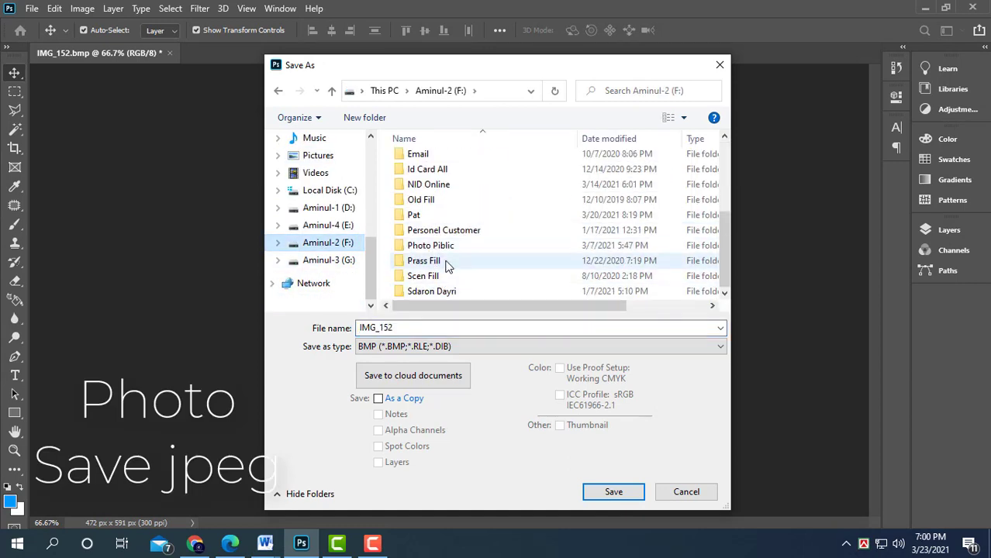
pyautogui.doubleClick(449, 249)
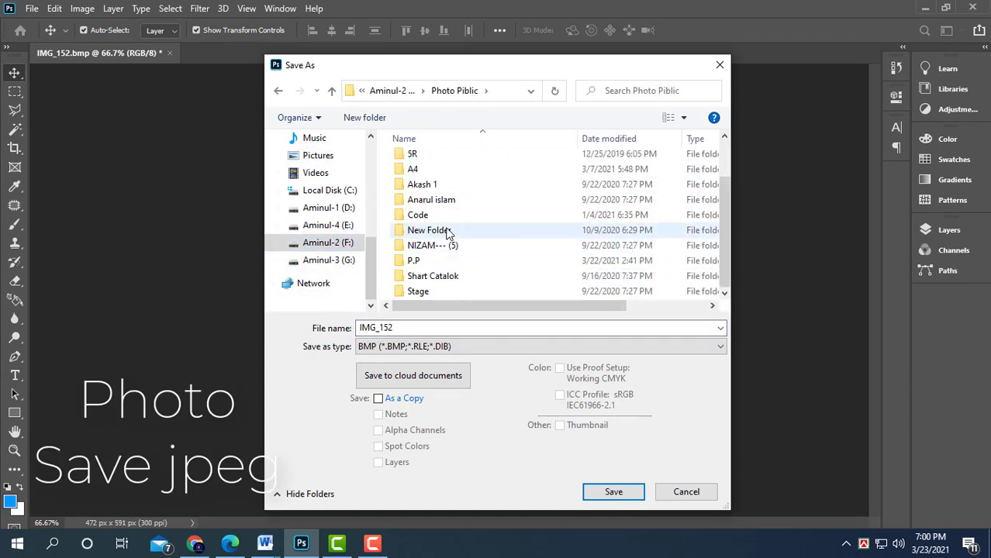
pyautogui.click(438, 264)
pyautogui.doubleClick(438, 264)
pyautogui.click(428, 347)
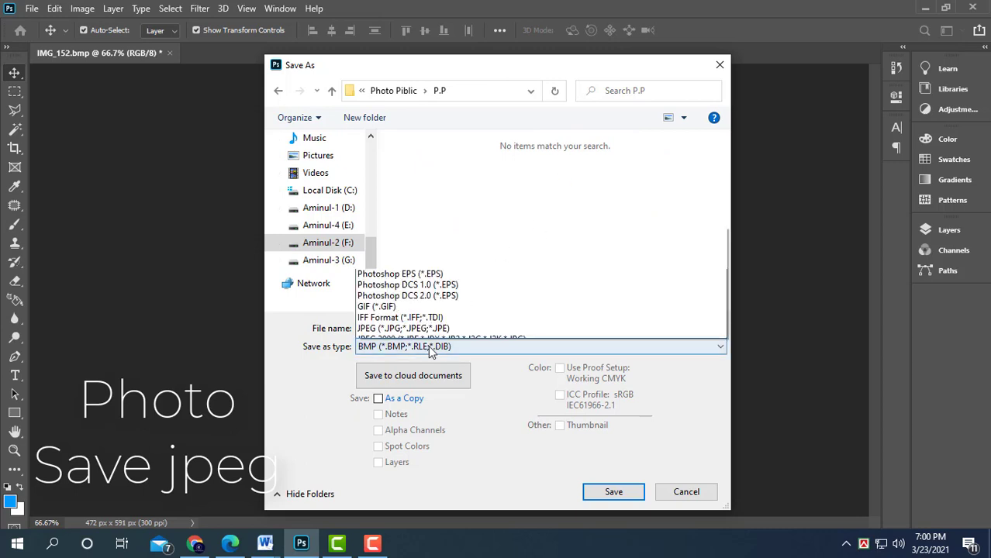
pyautogui.click(431, 201)
pyautogui.press('Return')
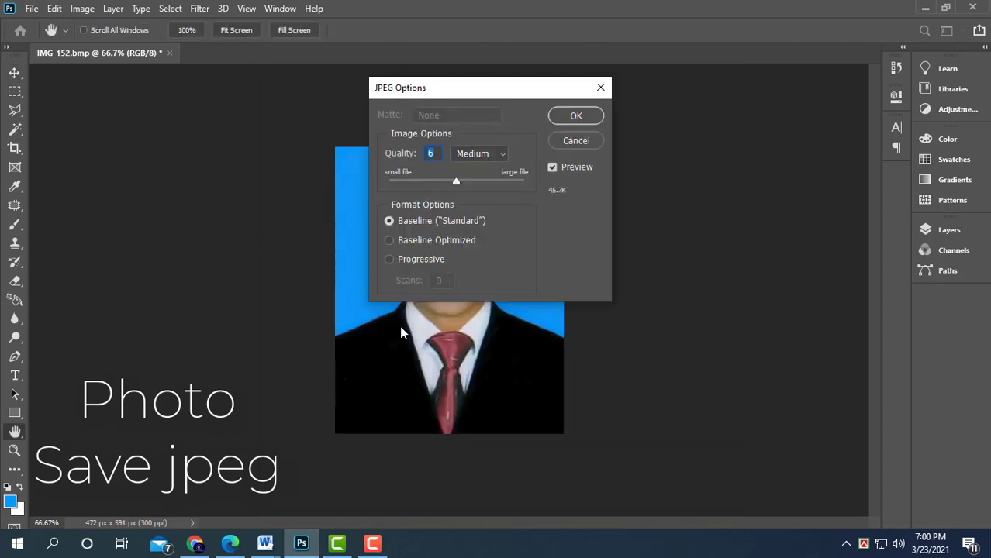
pyautogui.write('12')
pyautogui.press('Return')
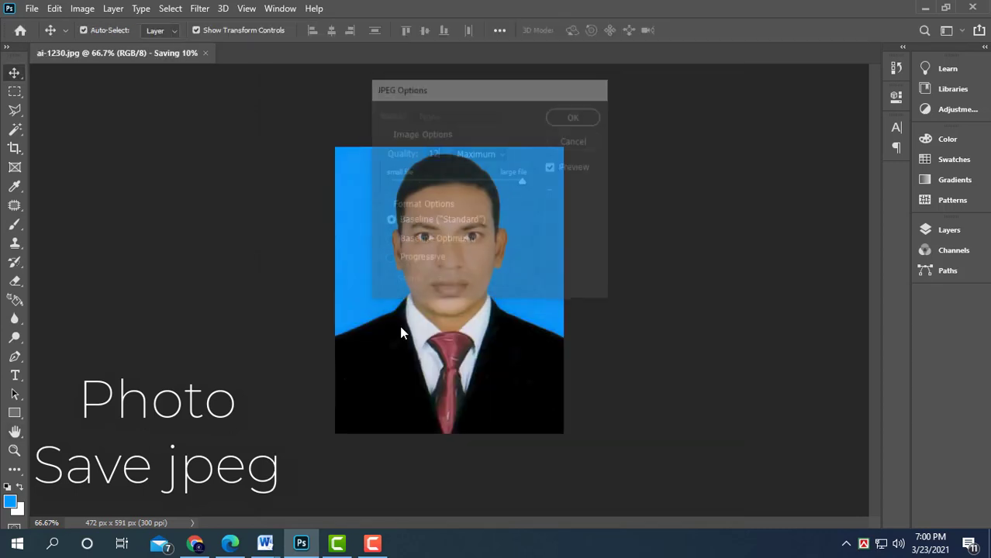
# - Create a new document with the International Paper (A4) preset
pyautogui.hotkey('ctrl', 'n')
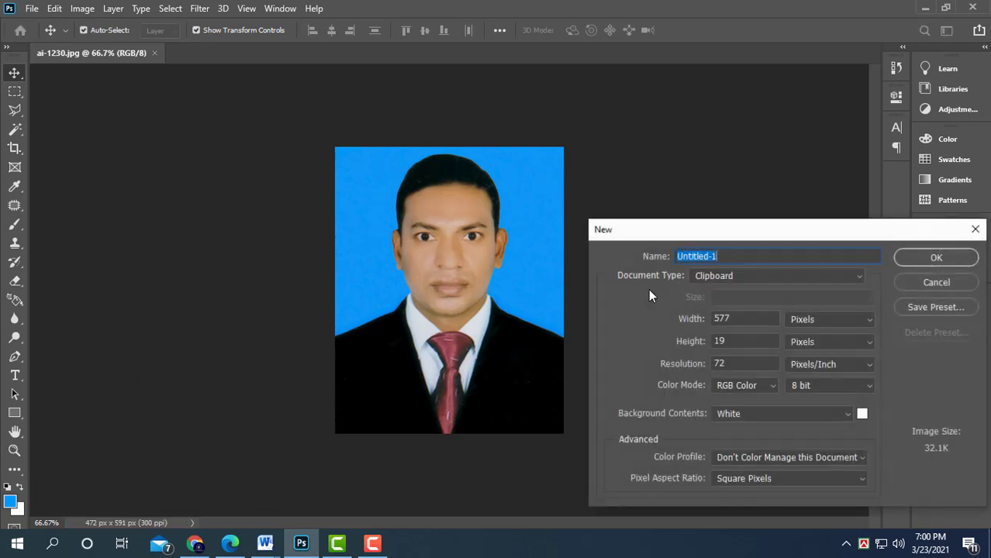
pyautogui.click(764, 278)
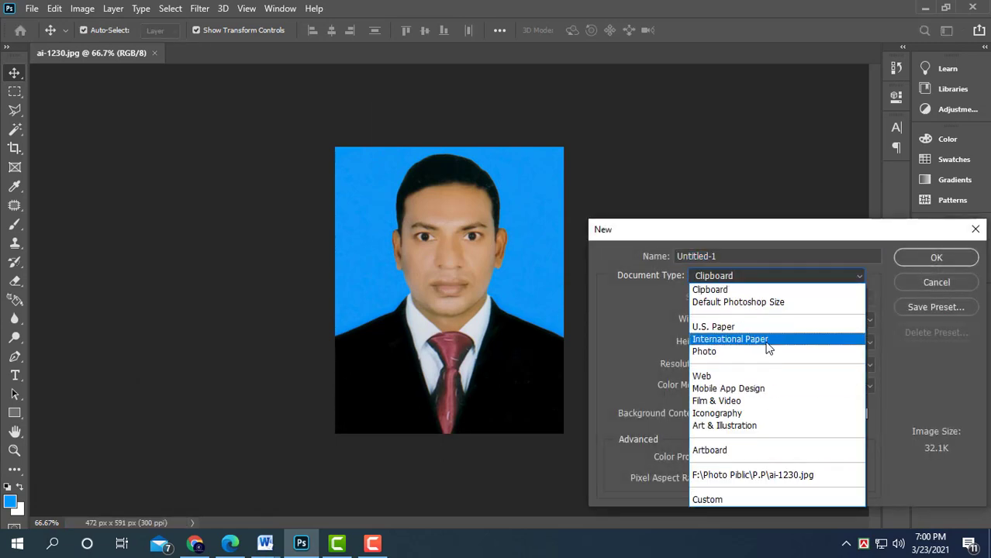
pyautogui.click(766, 339)
pyautogui.click(931, 258)
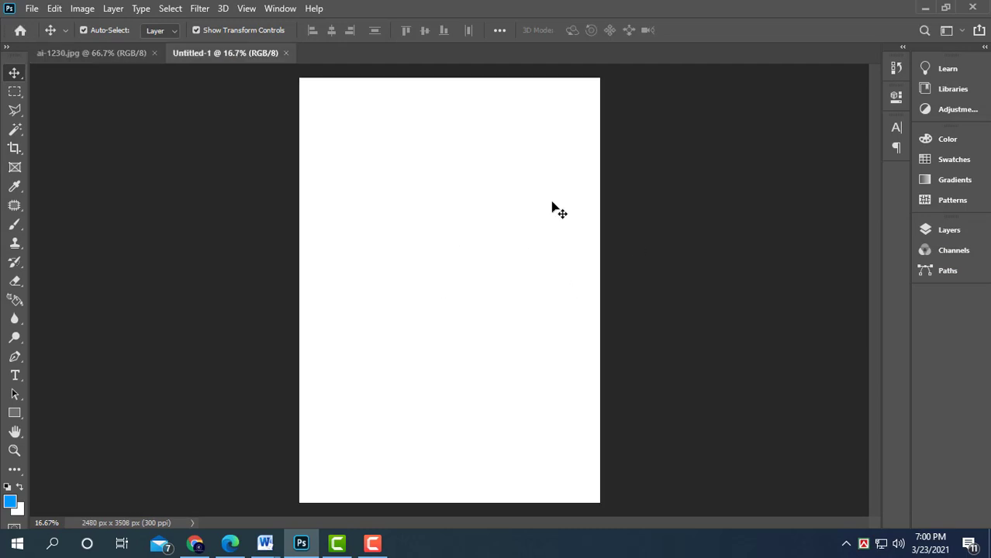
# - Place four copies of the photo in a row along the top of the A4 page and align them
pyautogui.click(113, 53)
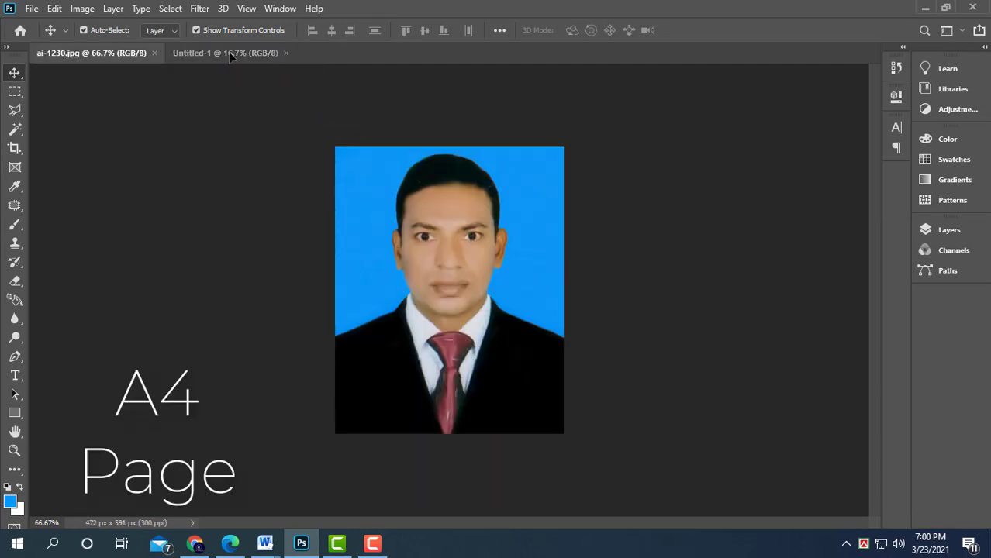
pyautogui.moveTo(230, 58); pyautogui.dragTo(469, 139)
pyautogui.keyDown('alt'); pyautogui.moveTo(469, 140); pyautogui.dragTo(532, 140); pyautogui.keyUp('alt')
pyautogui.moveTo(570, 187); pyautogui.dragTo(361, 119)
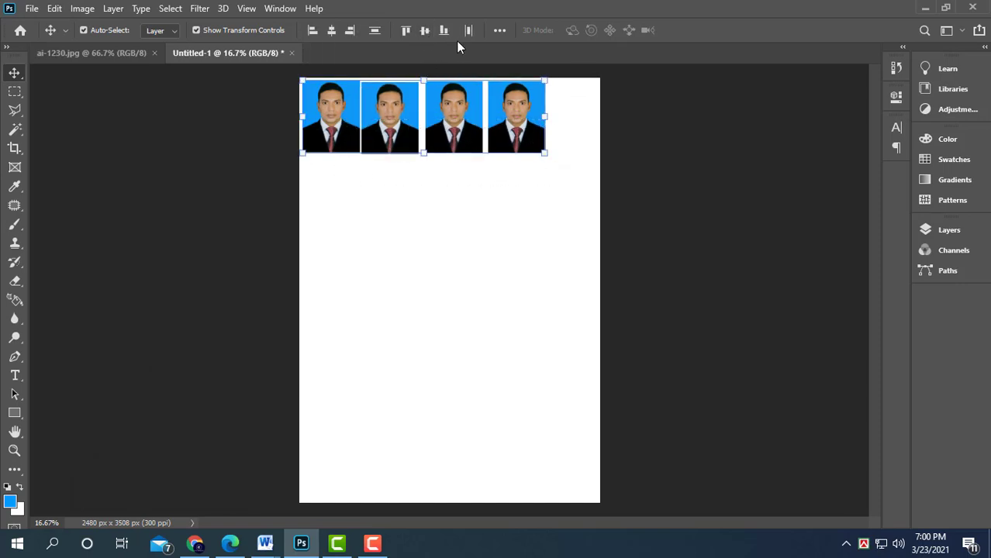
pyautogui.click(404, 31)
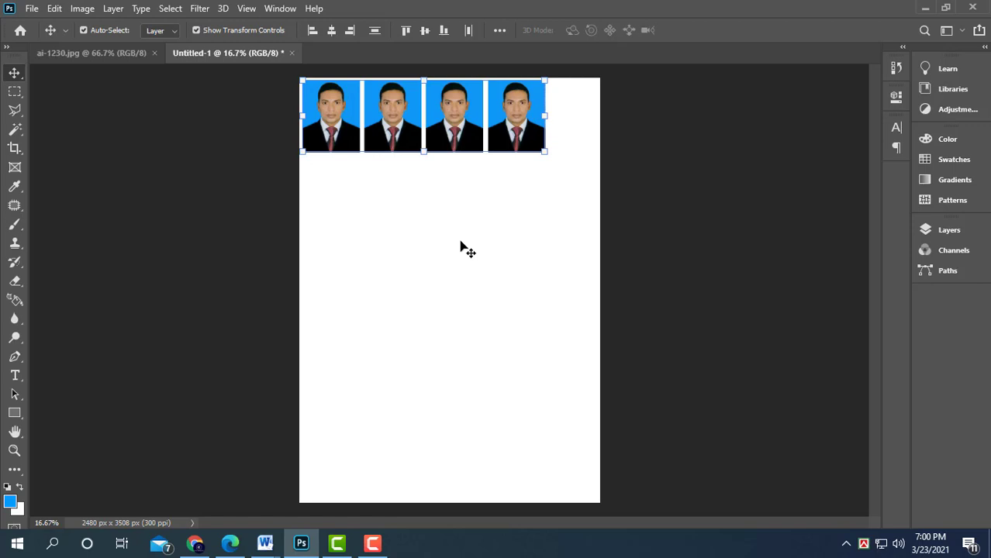
# - Move the row of four photos closer to the top-left corner of the A4 page
pyautogui.hotkey('ctrl', '+')
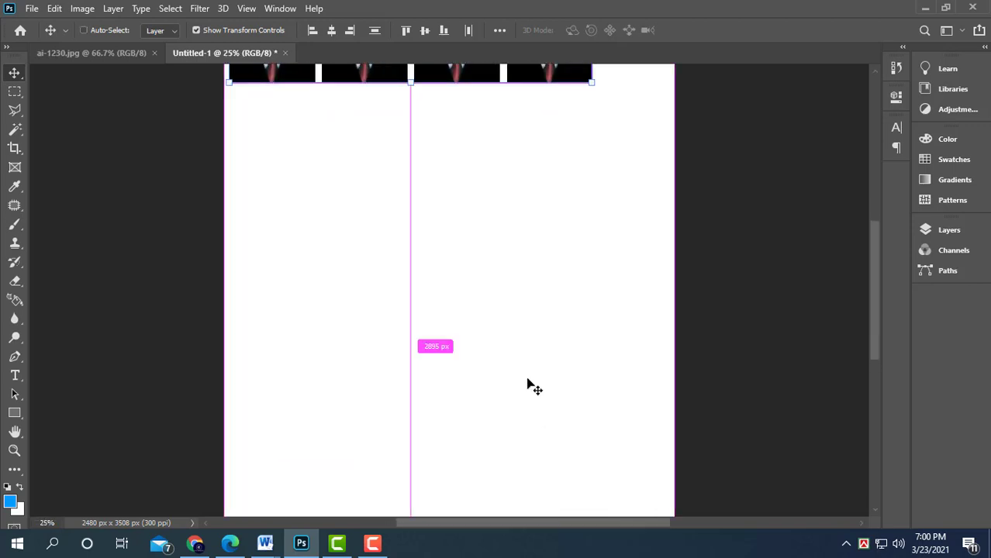
pyautogui.moveTo(530, 254); pyautogui.dragTo(562, 360)
pyautogui.hotkey('ctrl', '+')
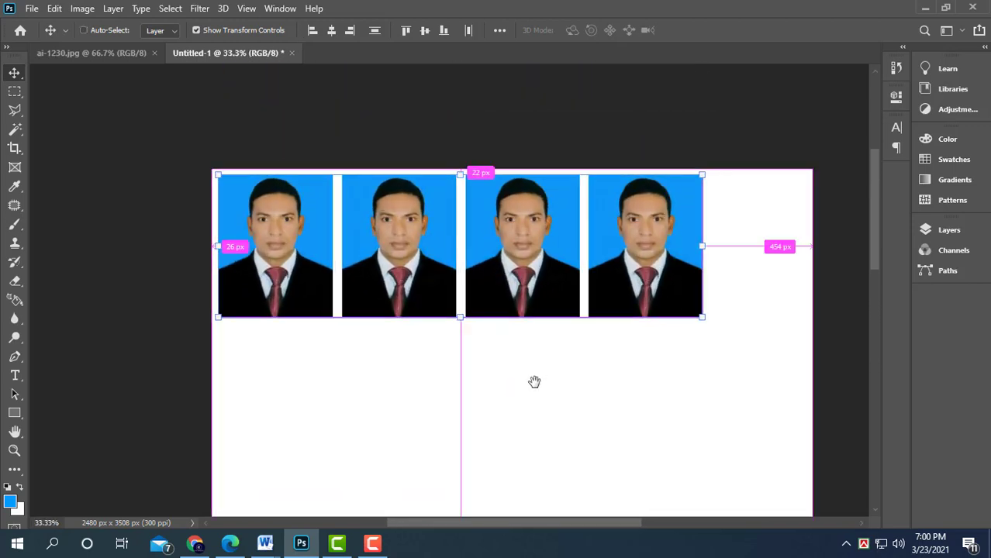
pyautogui.hotkey('ctrl', '+')
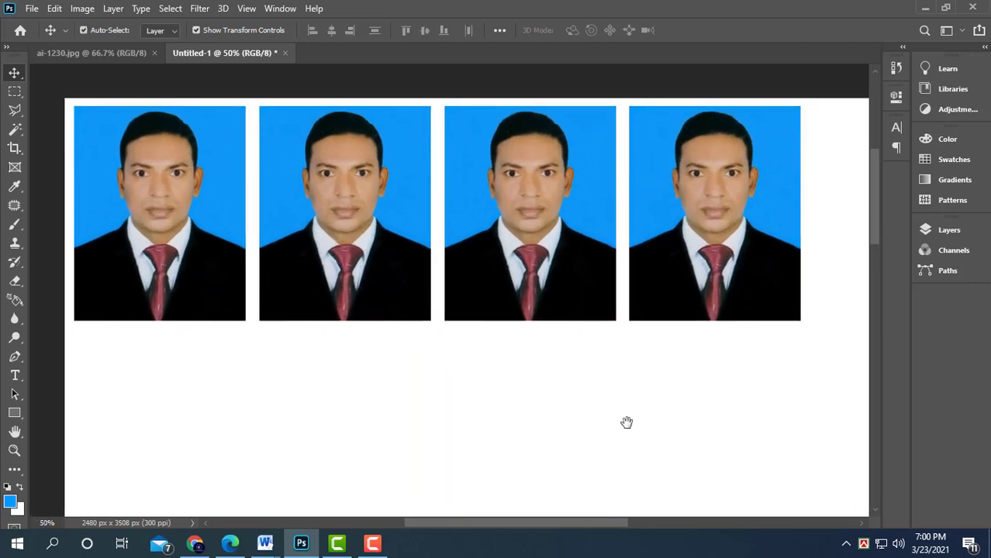
# - Select all four photo layers and merge them into a single layer
pyautogui.moveTo(627, 422); pyautogui.dragTo(604, 402)
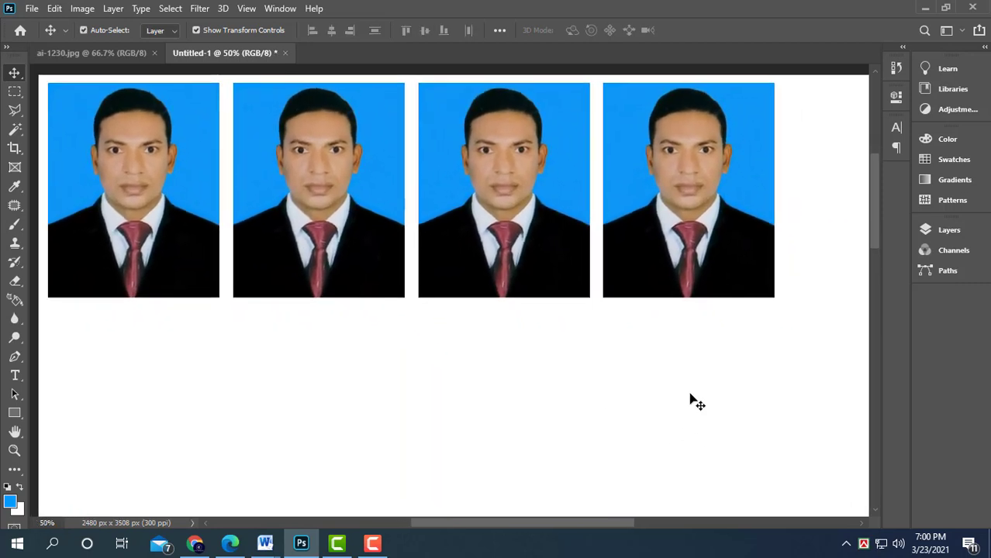
pyautogui.moveTo(757, 352); pyautogui.dragTo(195, 221)
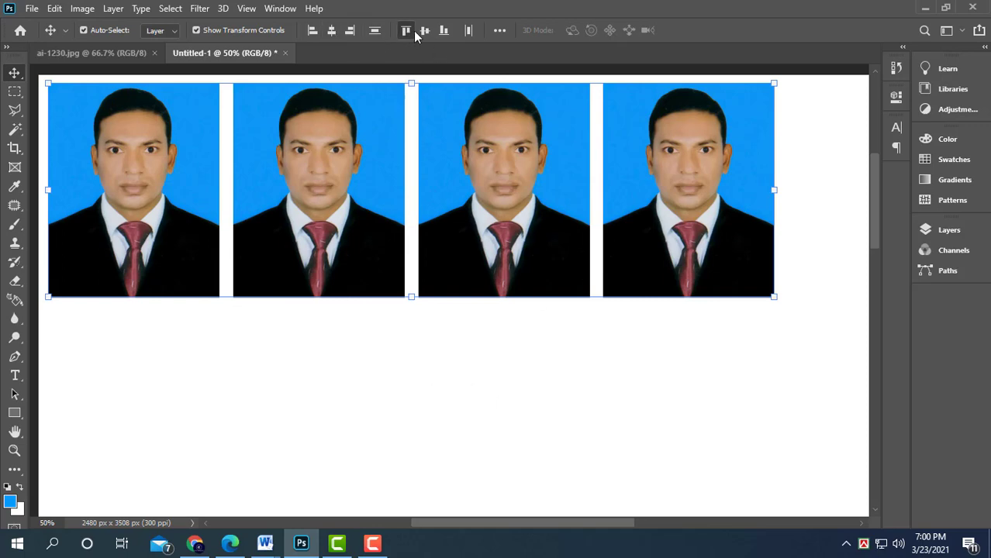
pyautogui.click(522, 342)
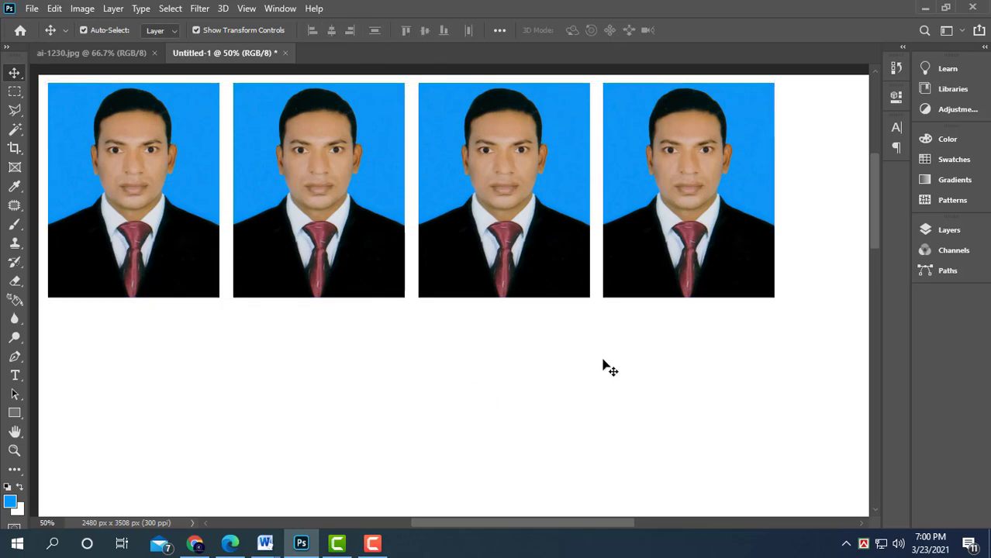
pyautogui.moveTo(749, 355); pyautogui.dragTo(707, 295)
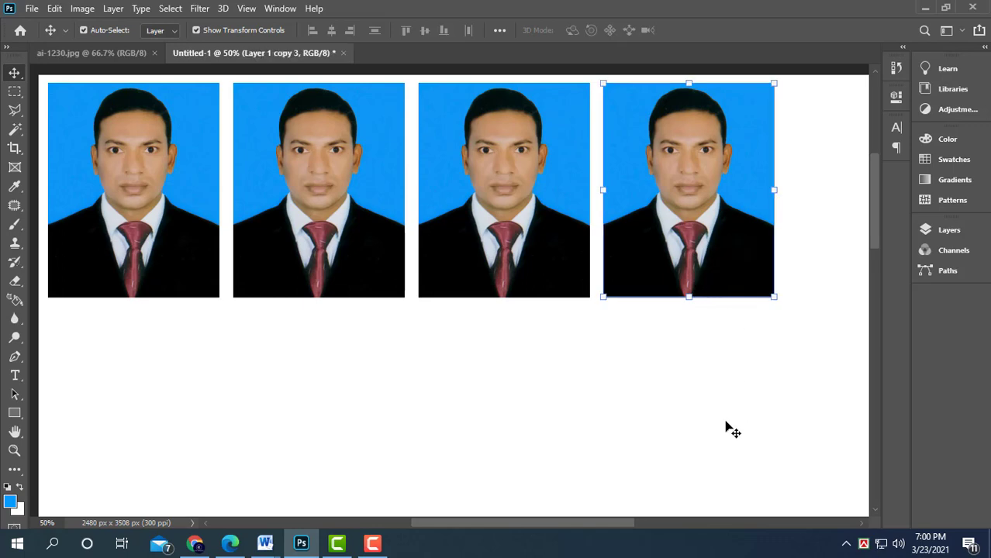
pyautogui.moveTo(747, 383); pyautogui.dragTo(154, 220)
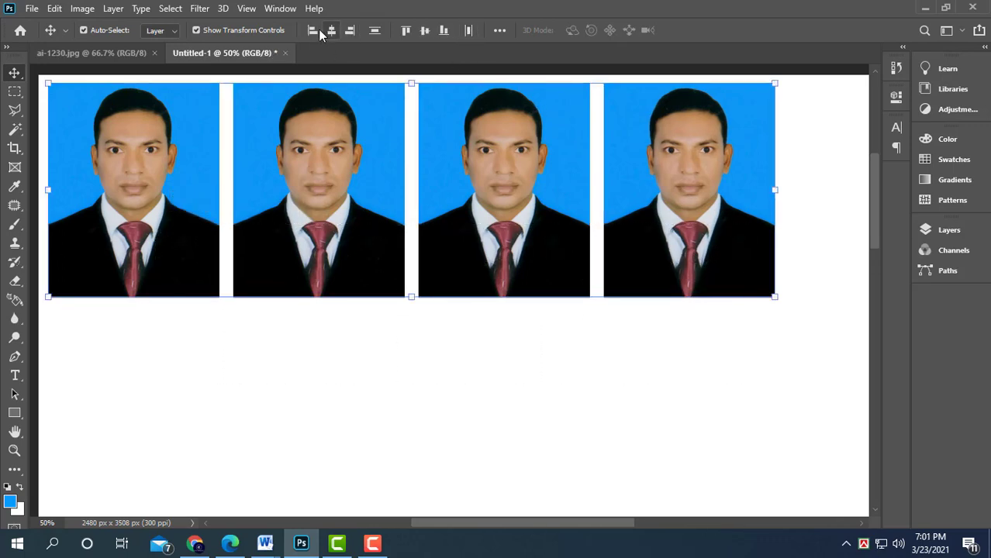
pyautogui.hotkey('ctrl', '-')
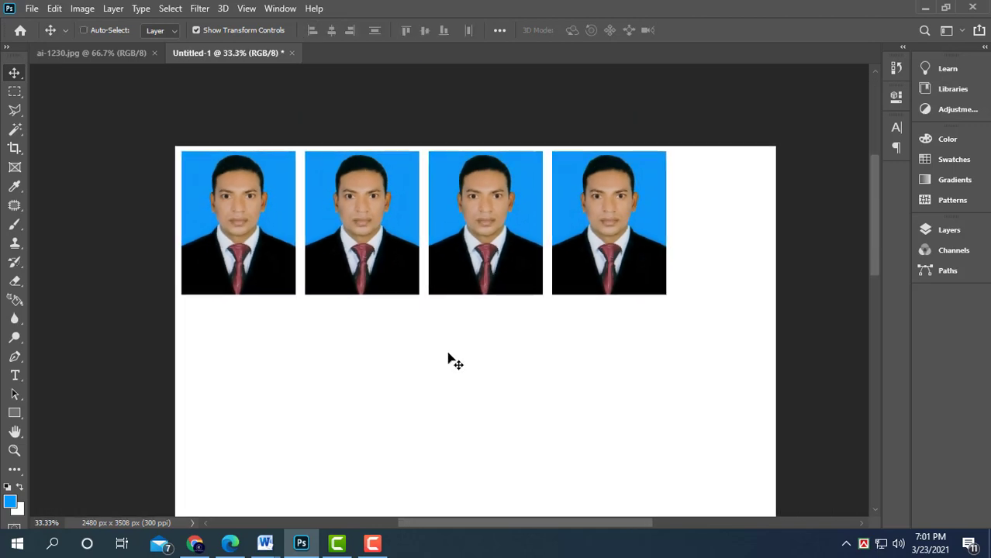
pyautogui.hotkey('ctrl', '-')
pyautogui.moveTo(581, 337); pyautogui.dragTo(322, 197)
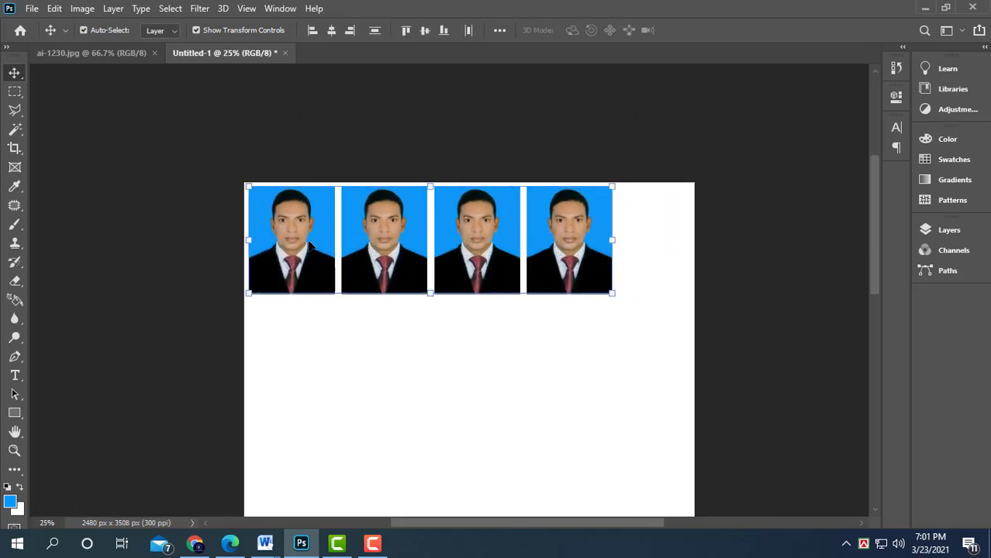
pyautogui.hotkey('ctrl', 'e')
# - Nudge the merged photo row slightly right and down on the page
pyautogui.click(954, 229)
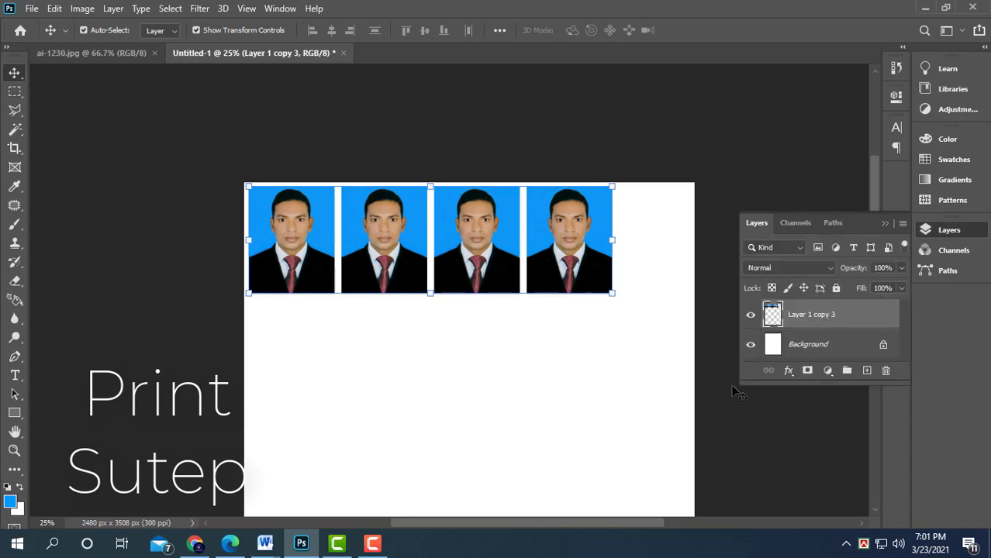
pyautogui.click(885, 223)
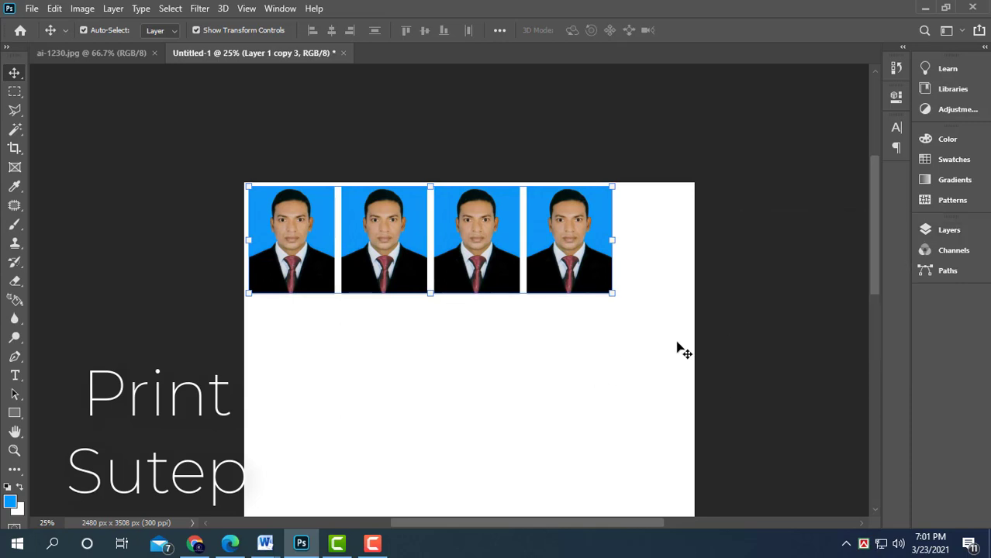
pyautogui.hotkey('shift', 'Right')
pyautogui.hotkey('shift', 'Right')
pyautogui.hotkey('shift', 'Down')
pyautogui.hotkey('shift', 'Down')
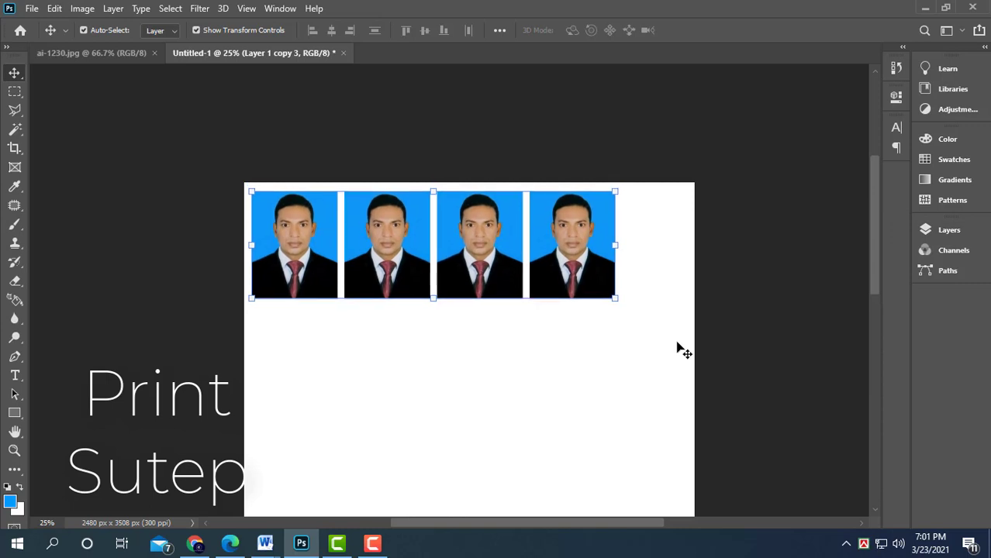
pyautogui.hotkey('shift', 'Right')
pyautogui.hotkey('shift', 'Right')
pyautogui.hotkey('shift', 'Down')
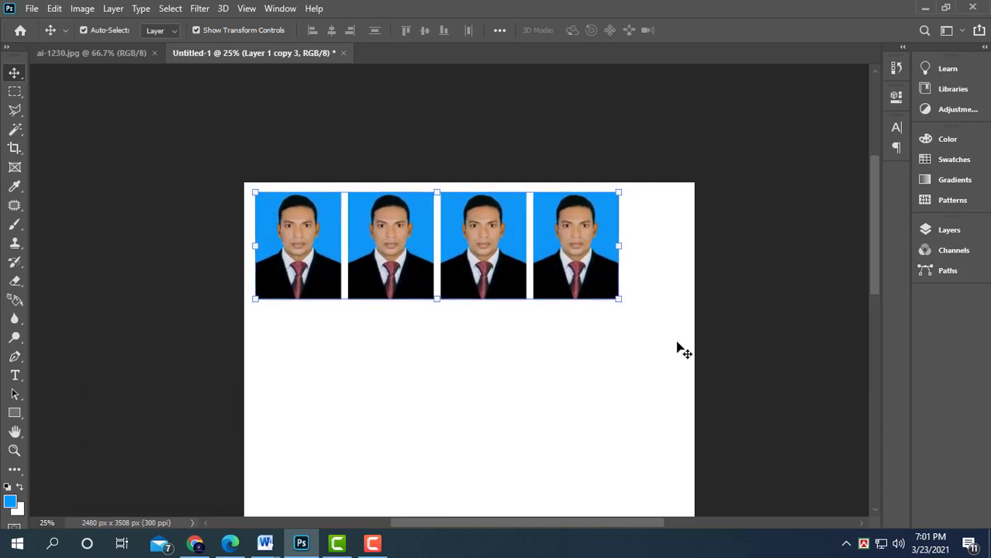
# - Print the A4 page on the EPSON L130 Series printer, accepting its printer properties and proceeding despite clipping
pyautogui.press('ctrl')
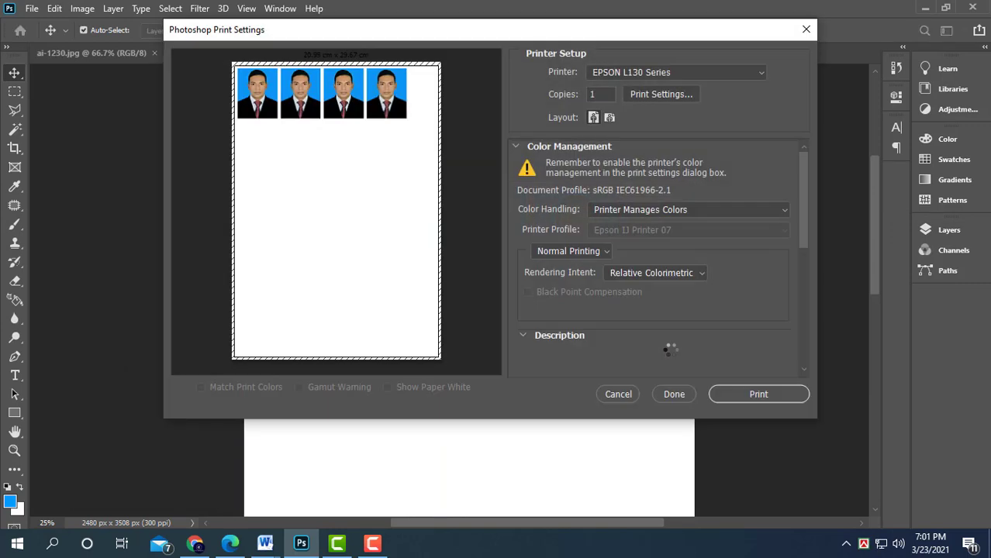
pyautogui.press('Escape')
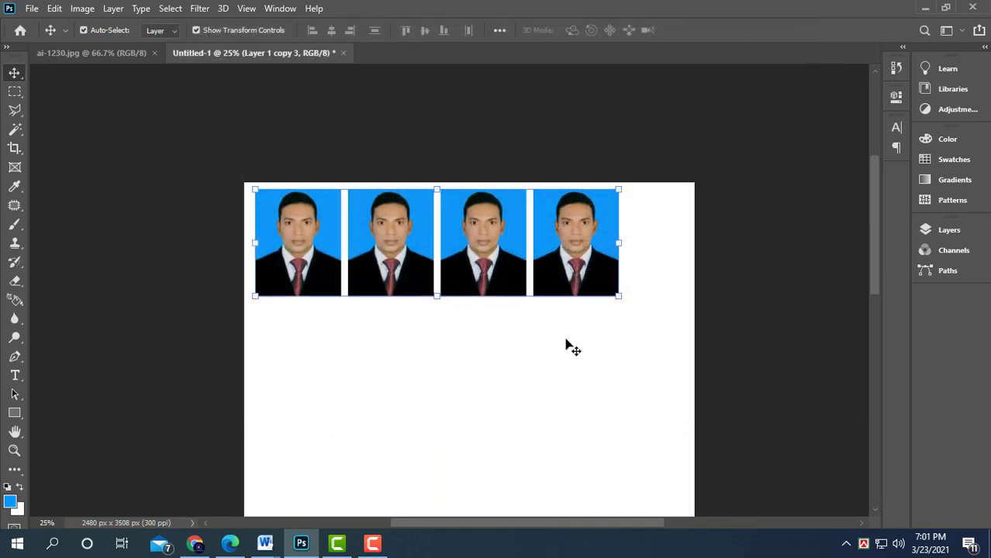
pyautogui.press('ctrl')
pyautogui.hotkey('ctrl', 'p')
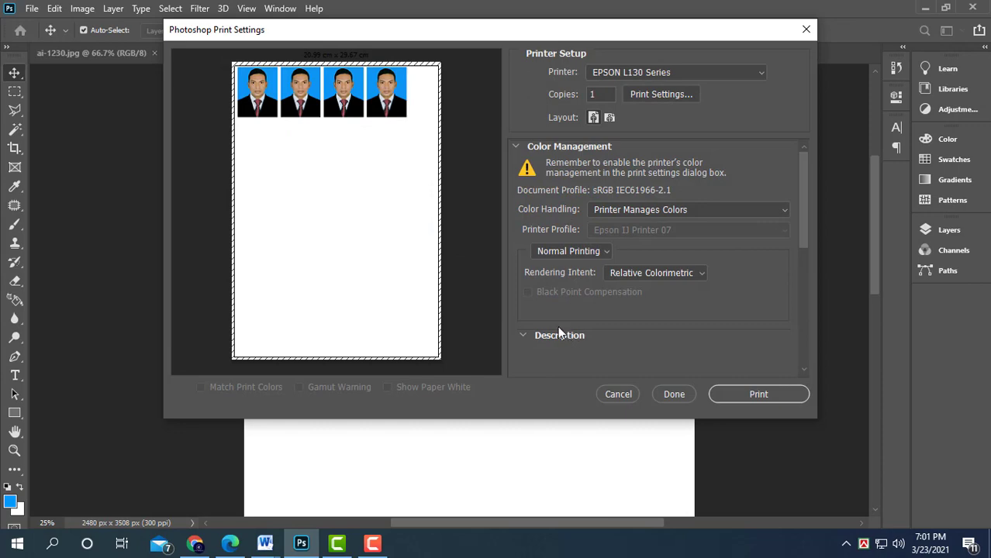
pyautogui.click(659, 95)
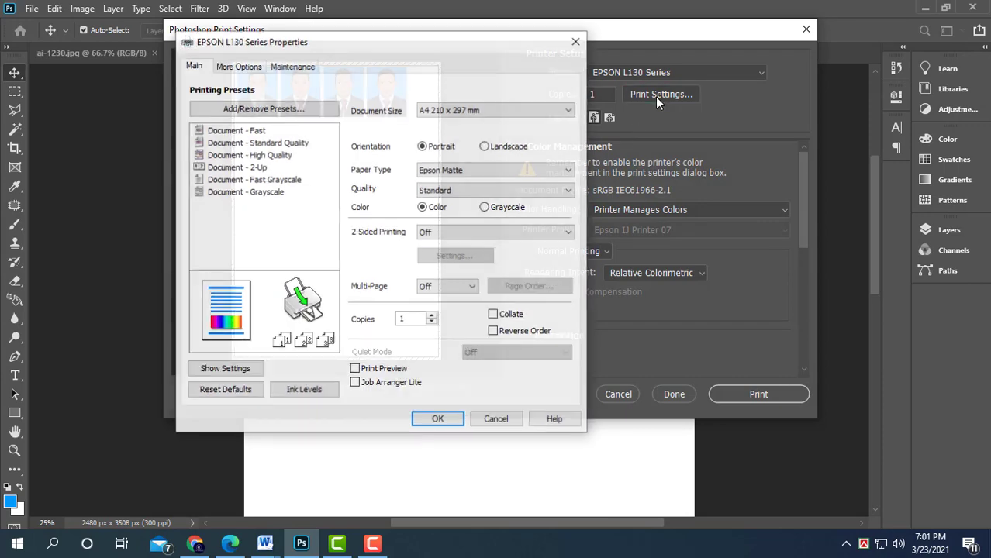
pyautogui.click(436, 419)
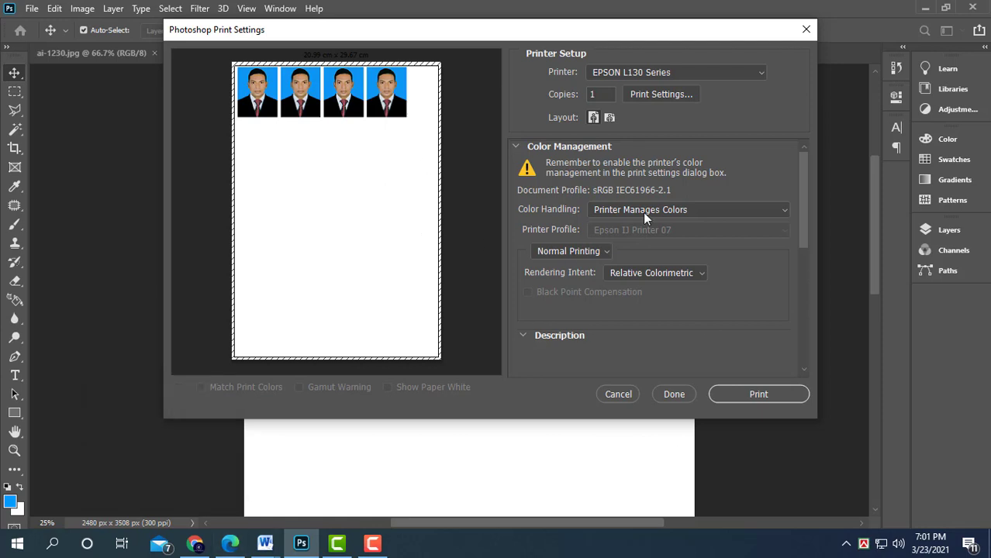
pyautogui.click(759, 395)
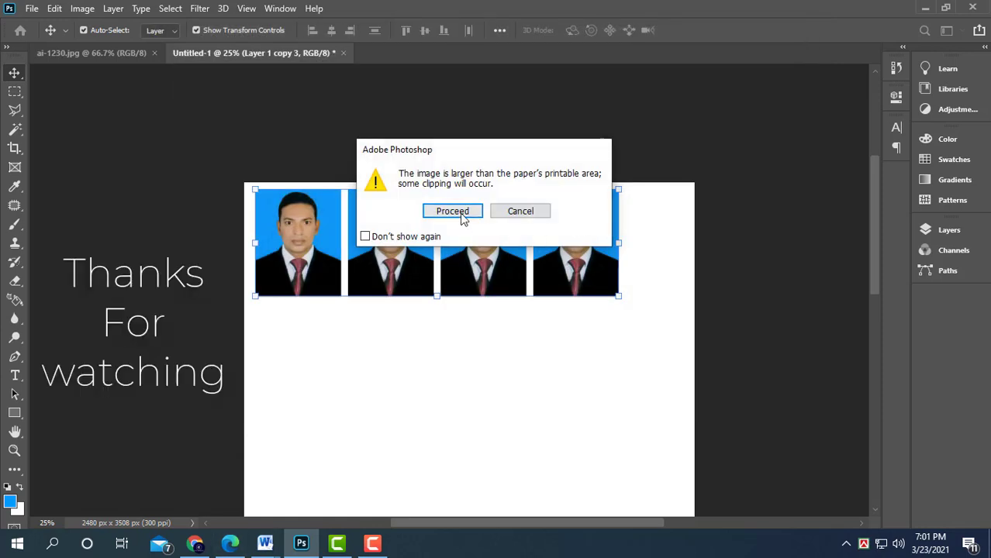
pyautogui.click(454, 209)
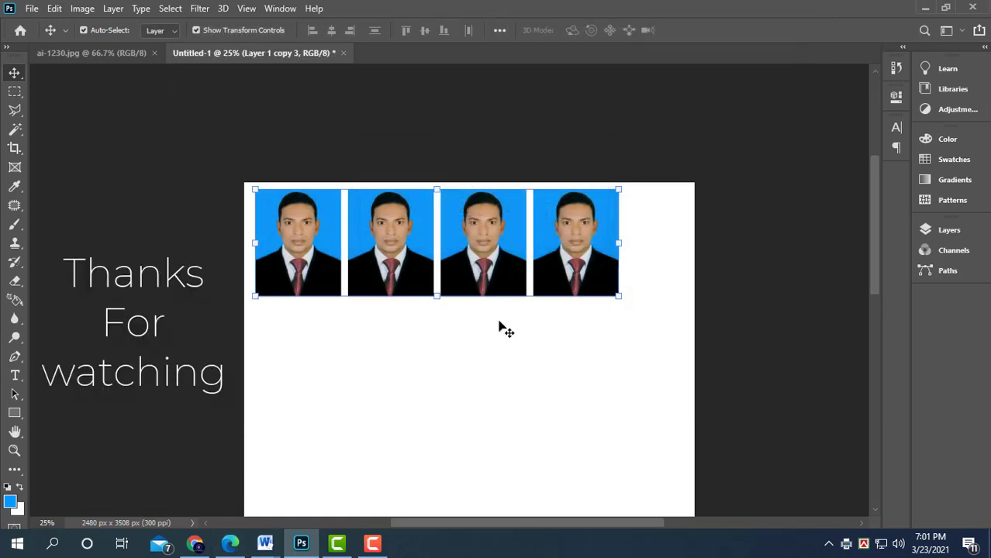